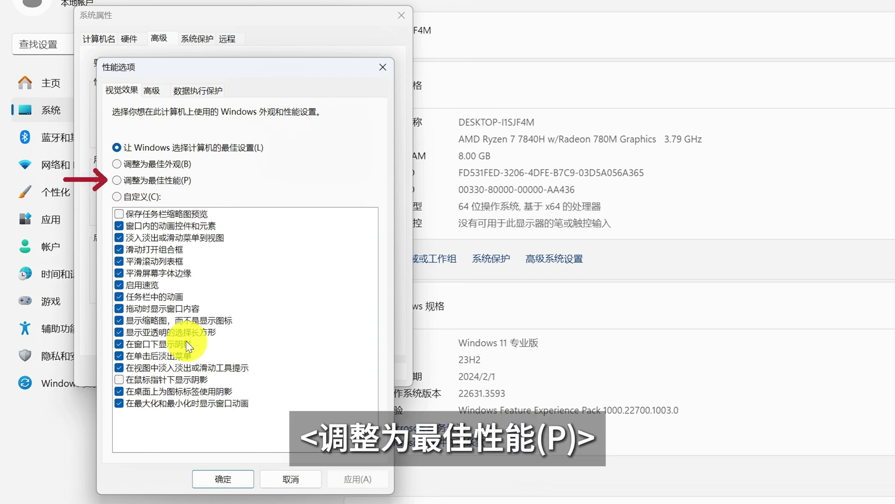
Step: Apply the 调整为最佳性能 visual effects preset, and re-enable only 平滑屏幕字体边缘
click(178, 180)
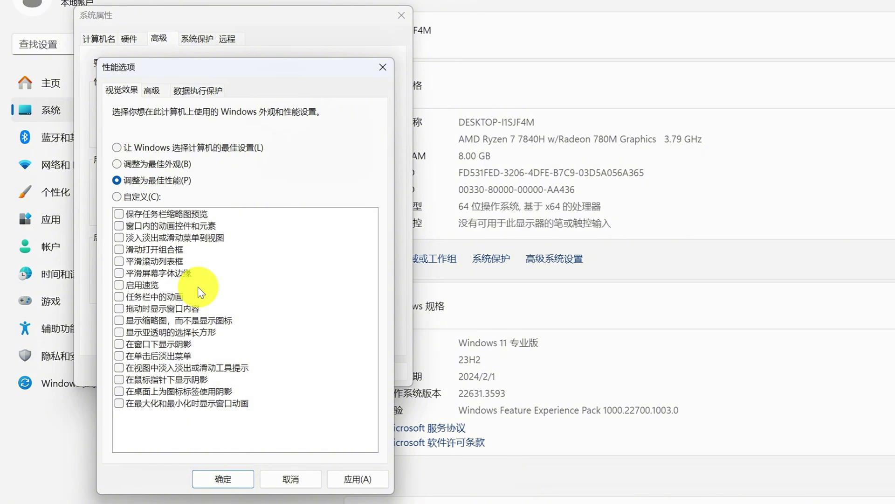
click(357, 479)
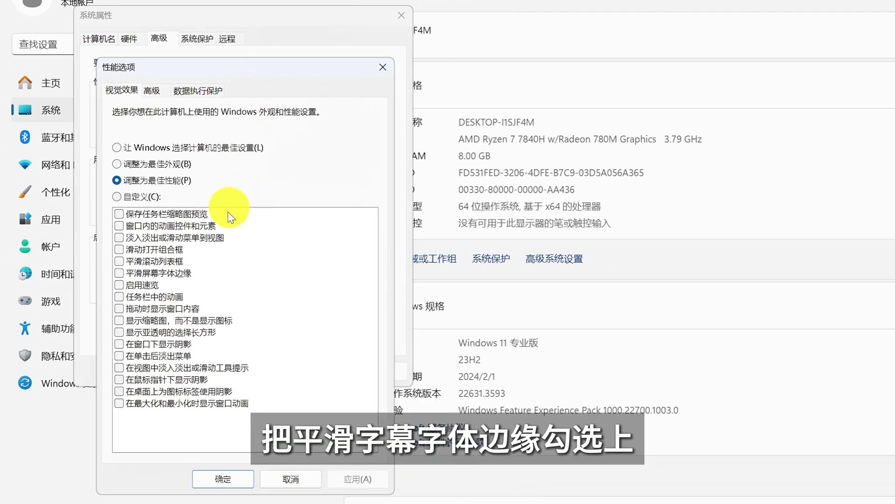
click(191, 275)
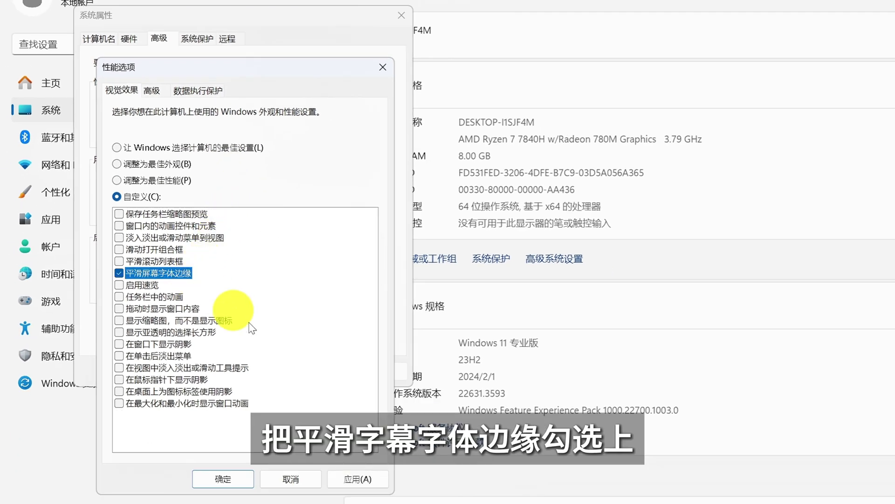
click(353, 476)
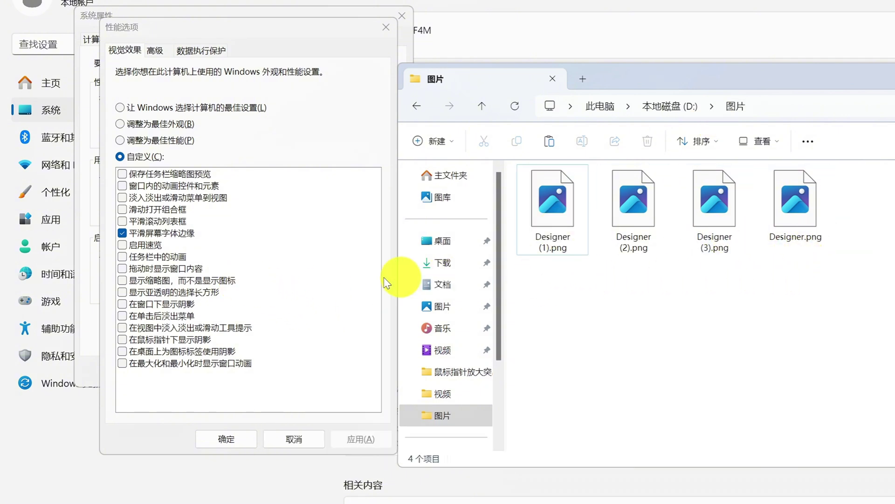
Step: Enable and apply the visual effects 显示缩略图，而不是显示图标 and 在窗口下显示阴影
click(223, 280)
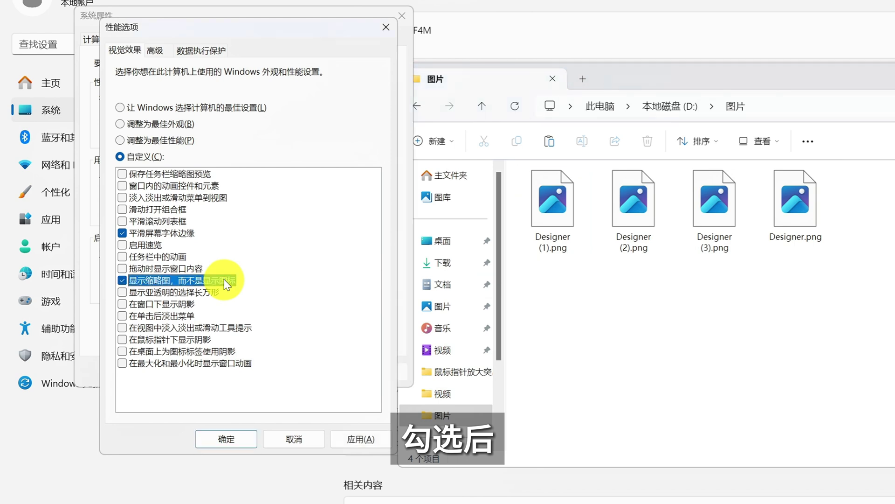
click(368, 438)
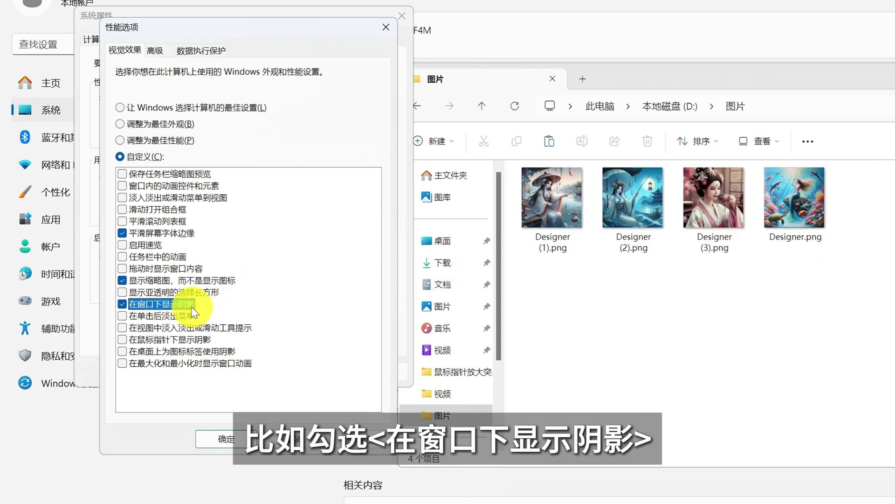
click(360, 439)
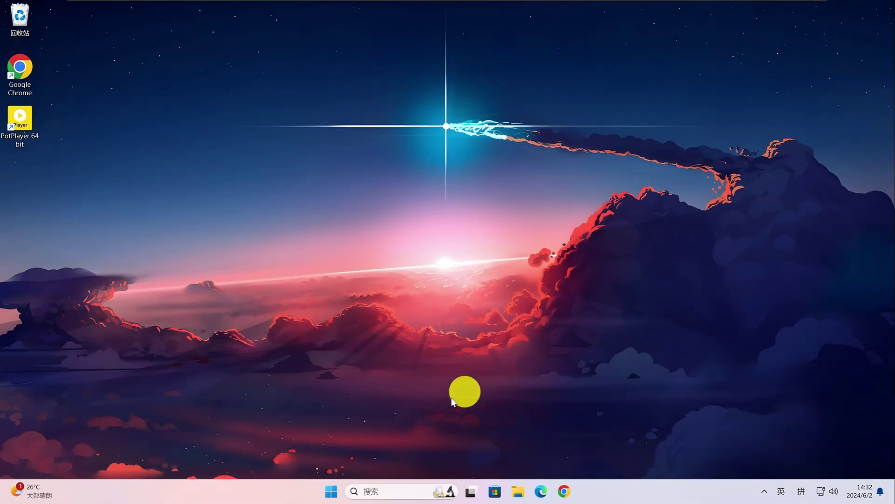
Step: Turn off 透明效果 in the Windows accessibility visual effects settings, after viewing the desktop with transparency on
right_click(331, 491)
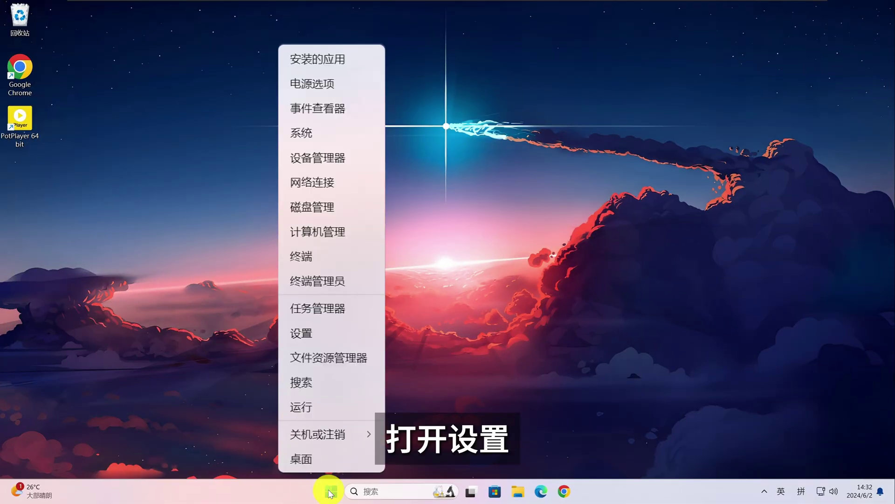
click(340, 336)
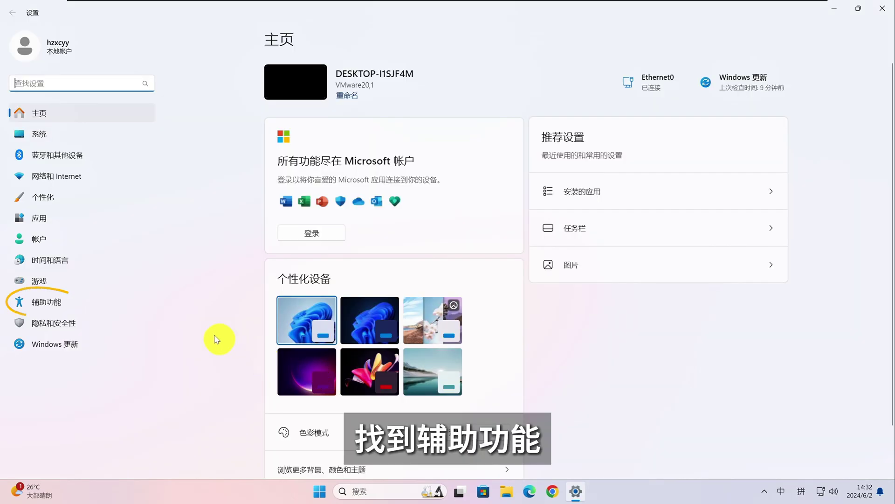
click(96, 296)
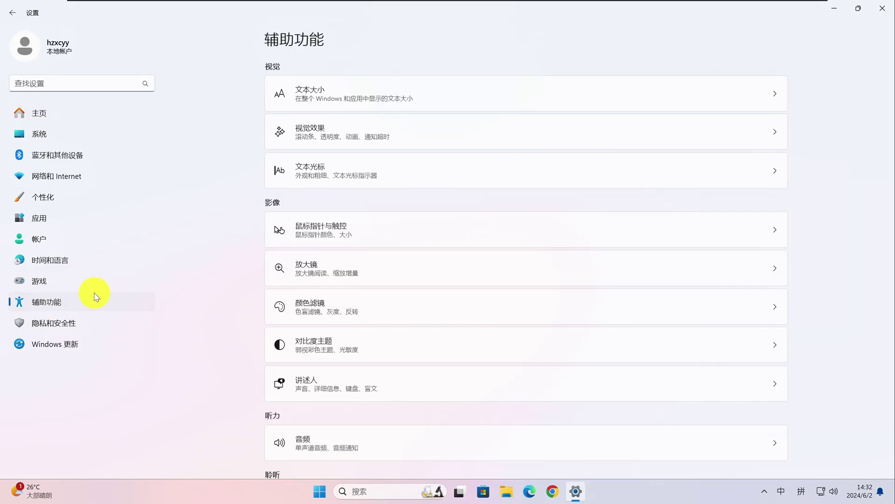
click(437, 133)
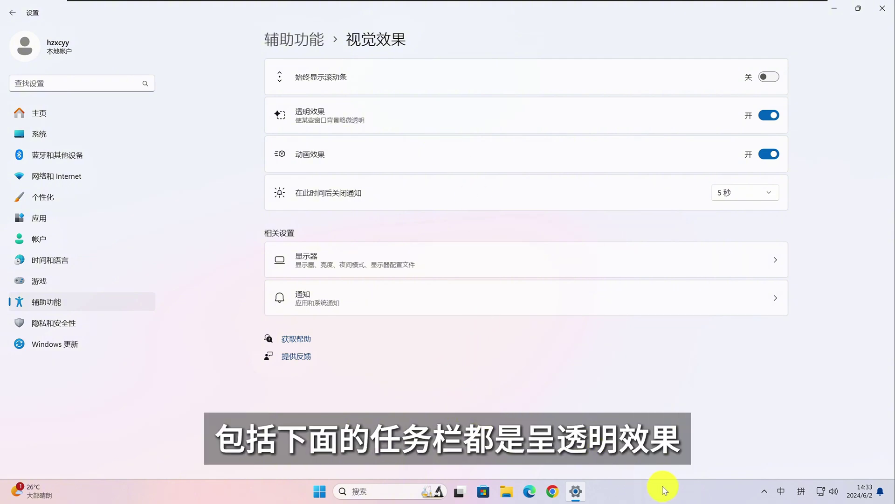
key(super+d)
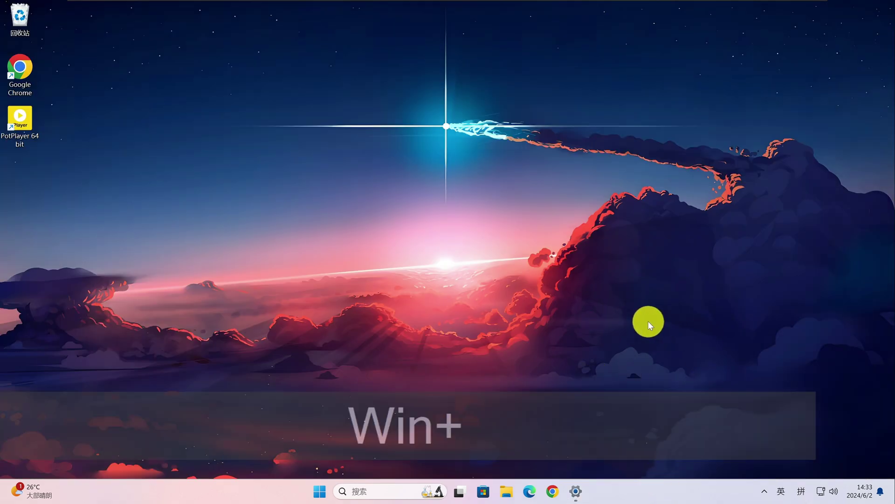
key(super+d)
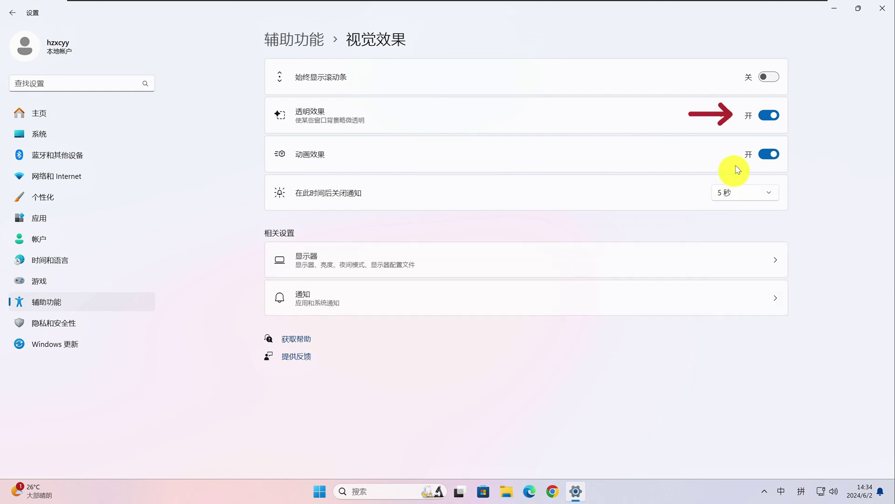
click(771, 115)
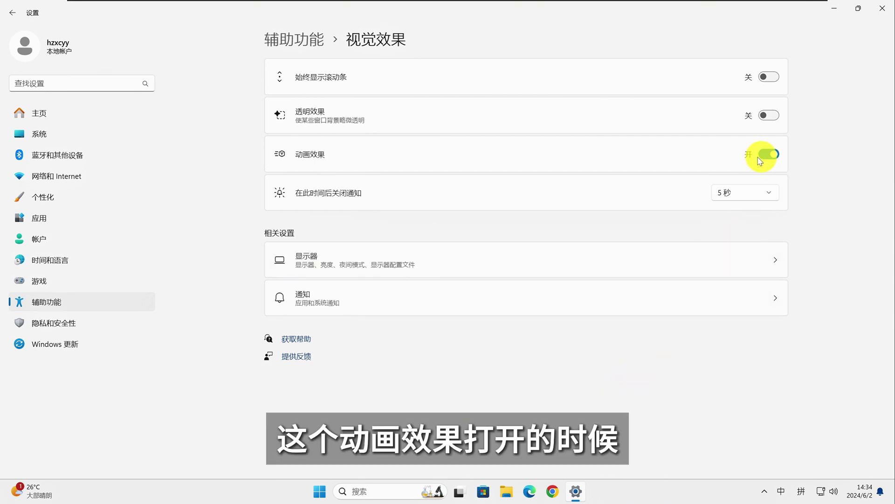
Step: Turn off 动画效果, minimizing and restoring the Settings window before and after to compare the behaviour
click(833, 14)
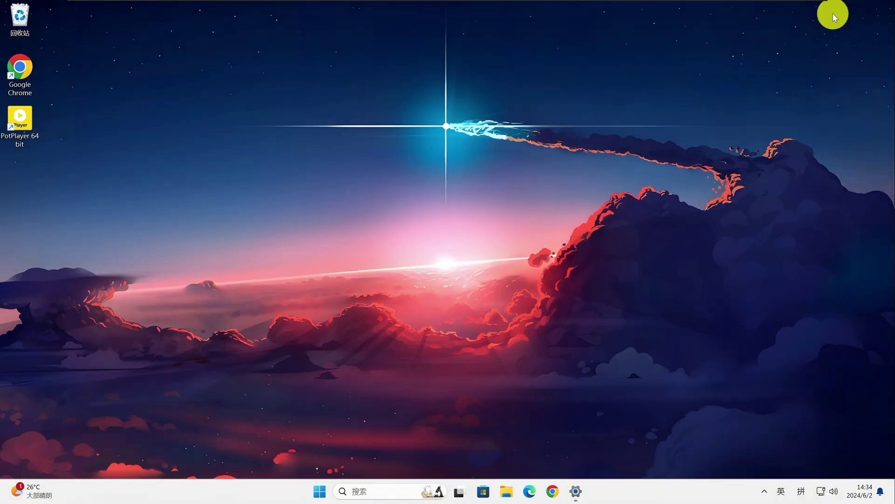
key(alt+Tab)
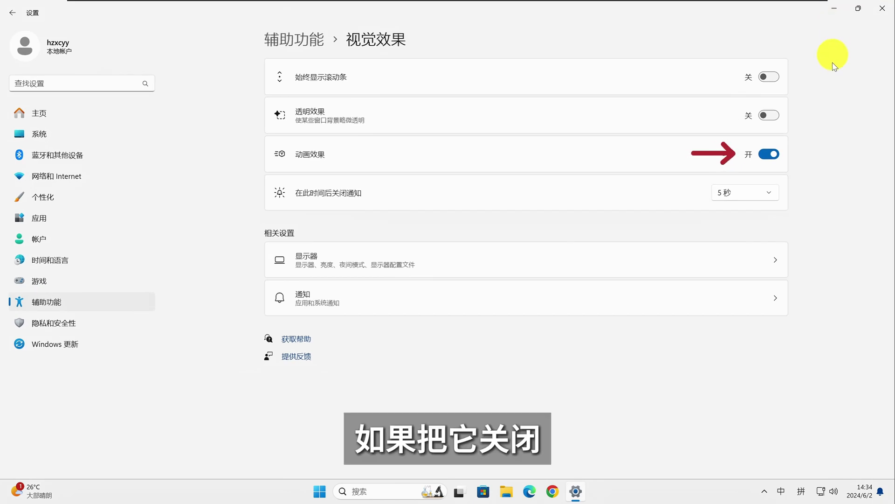
click(770, 154)
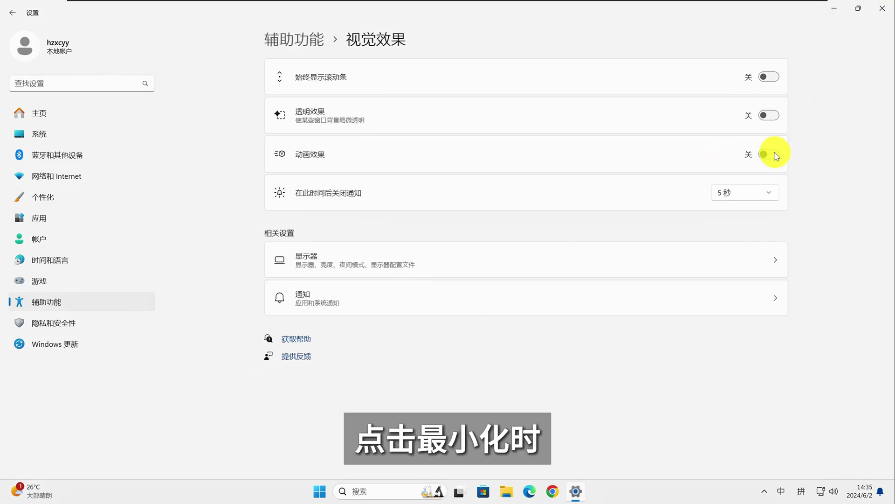
click(835, 13)
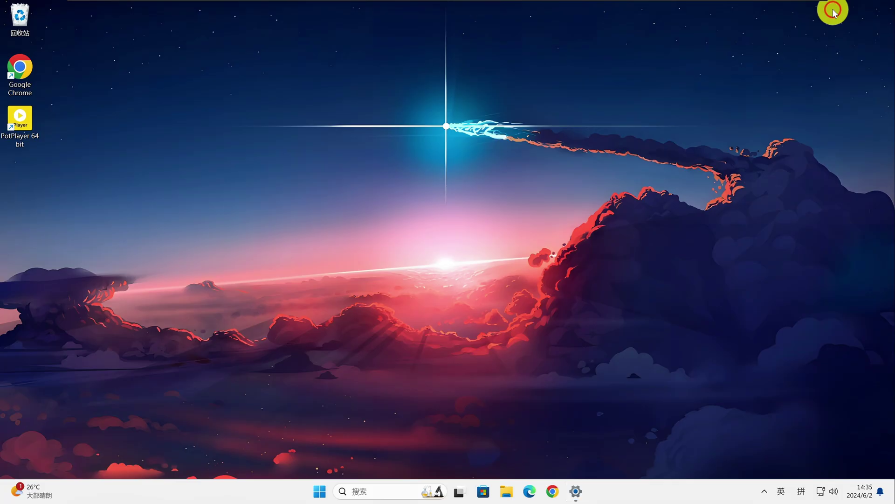
key(alt+Tab)
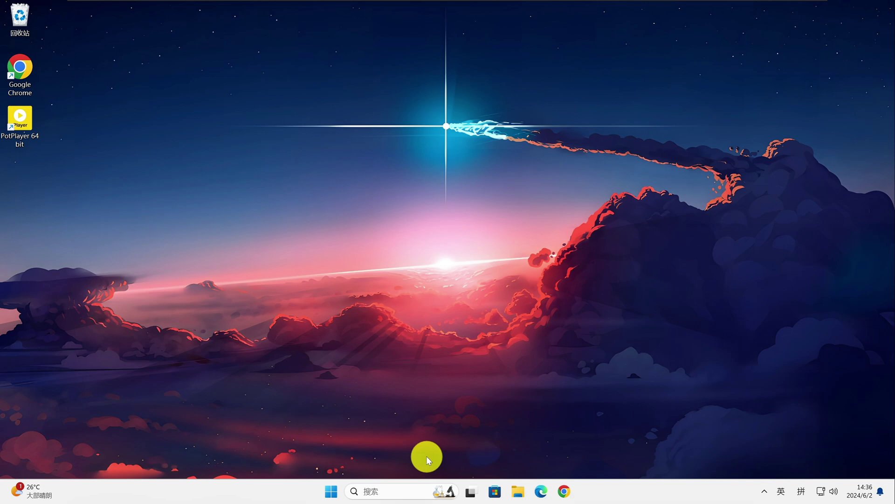
Step: Open the taskbar search and look through the news, games and other content it recommends
click(396, 490)
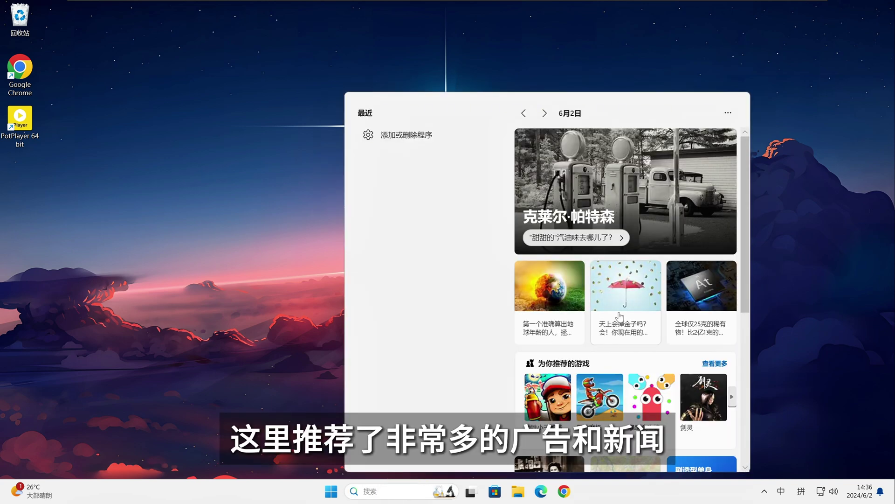
scroll(634, 329, down, 6)
scroll(634, 329, up, 6)
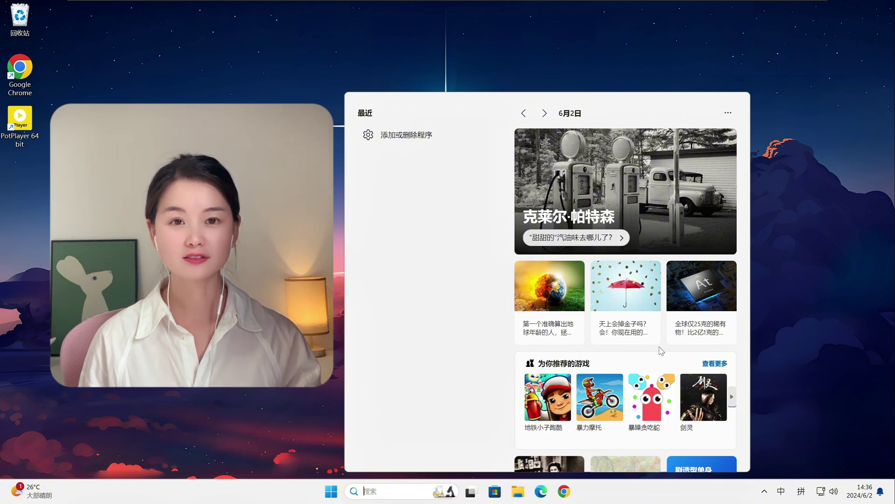
Step: Turn off 显示搜索要点 in the 搜索权限 privacy settings, check the taskbar search content, and close Settings
right_click(332, 497)
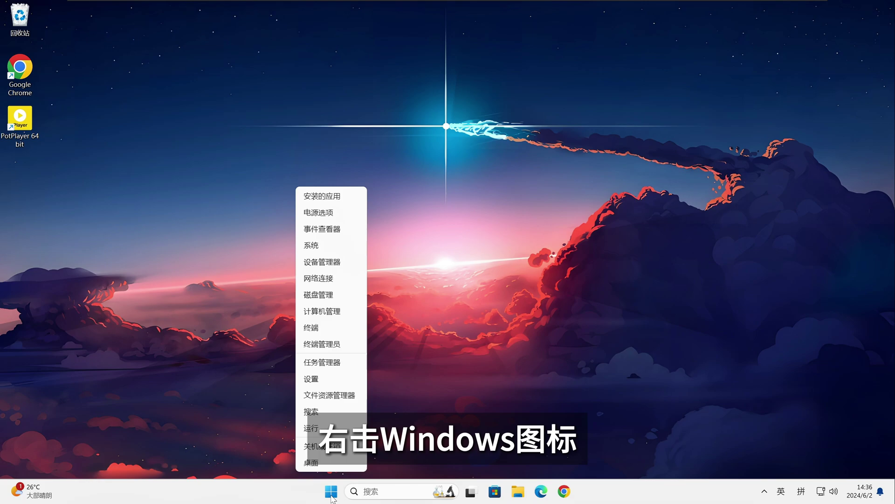
click(335, 380)
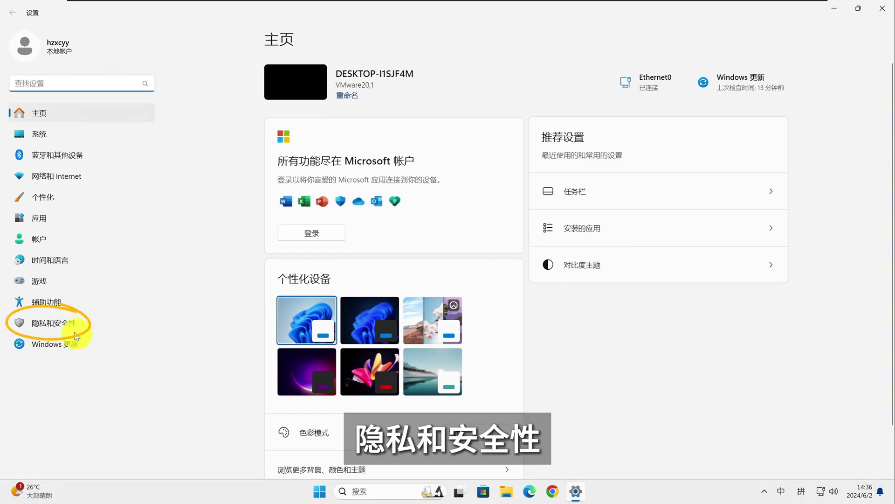
click(66, 322)
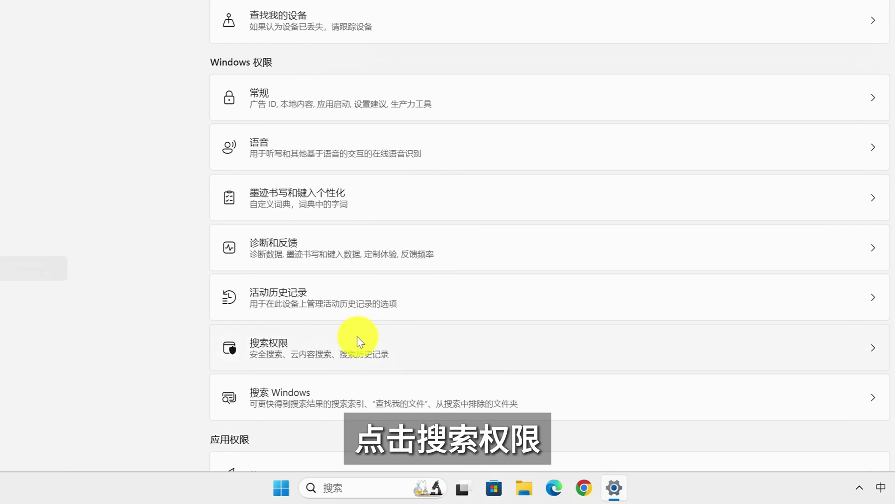
click(359, 345)
scroll(362, 347, down, 10)
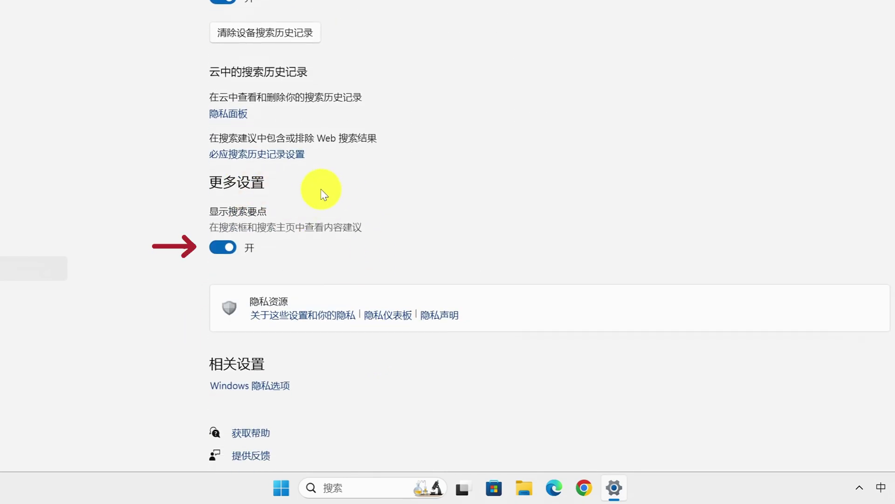
click(224, 248)
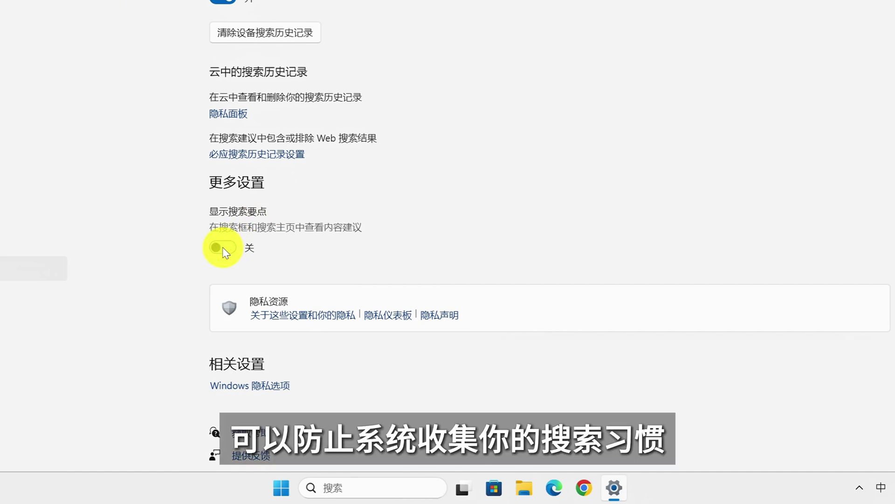
click(357, 490)
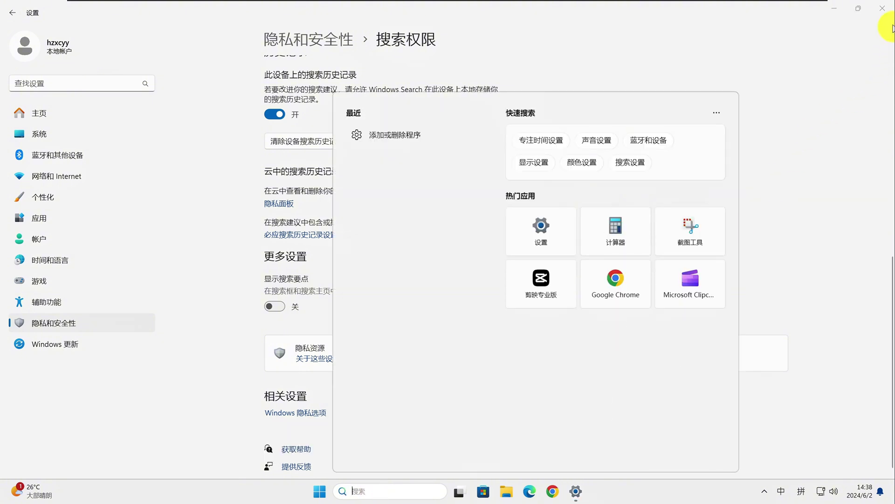
click(886, 10)
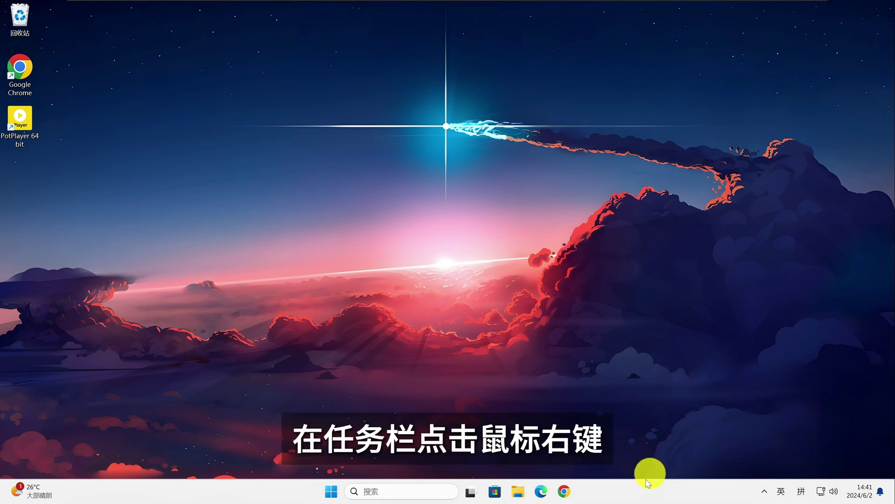
Step: Open the taskbar settings and set the search item's display to 仅"搜索"图标
right_click(638, 498)
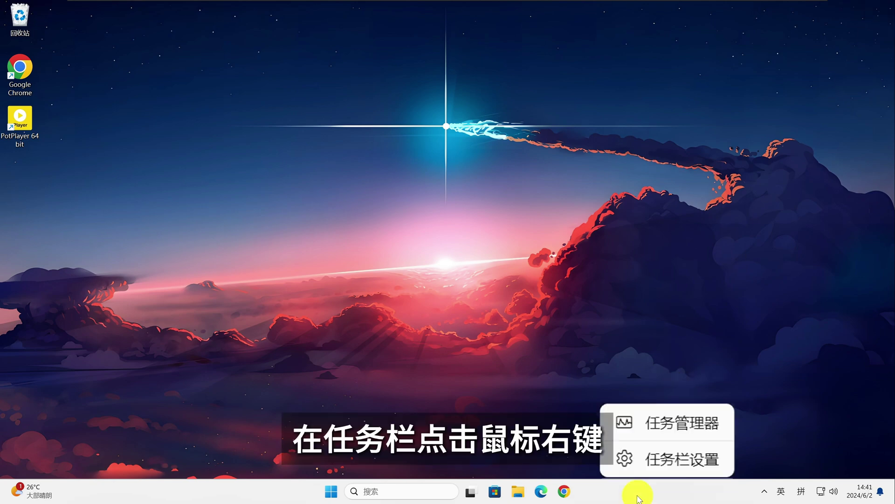
click(673, 467)
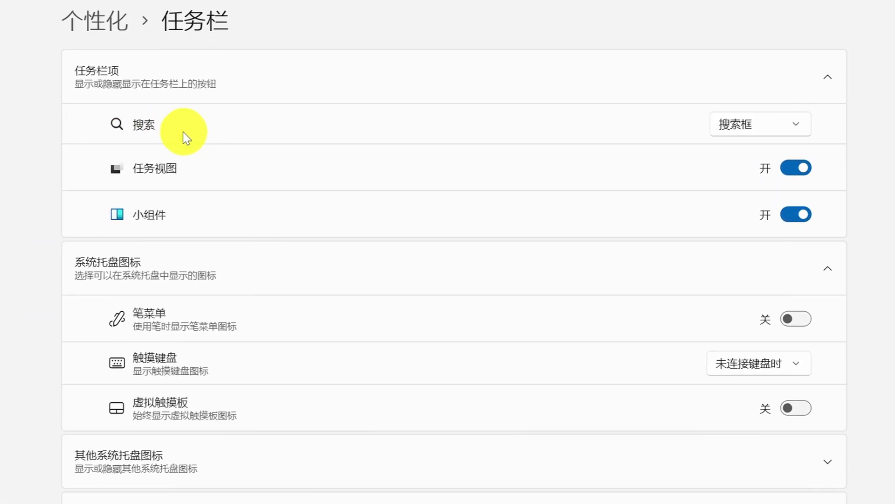
click(799, 125)
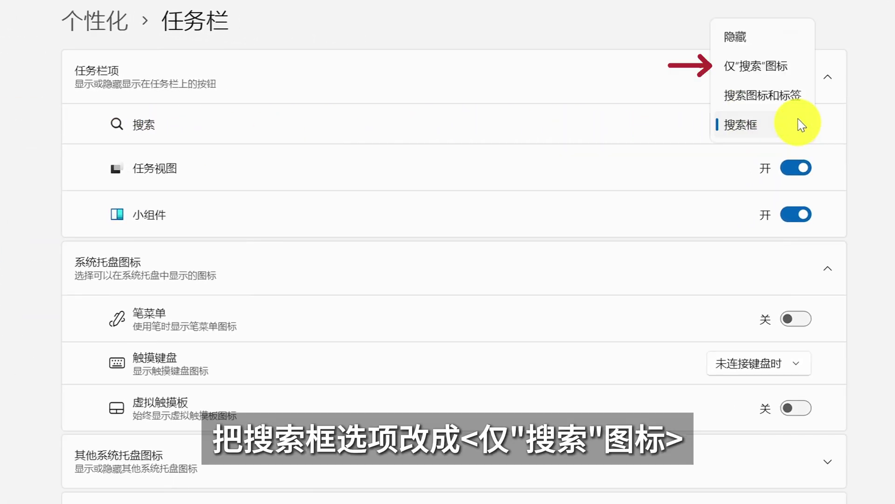
click(787, 71)
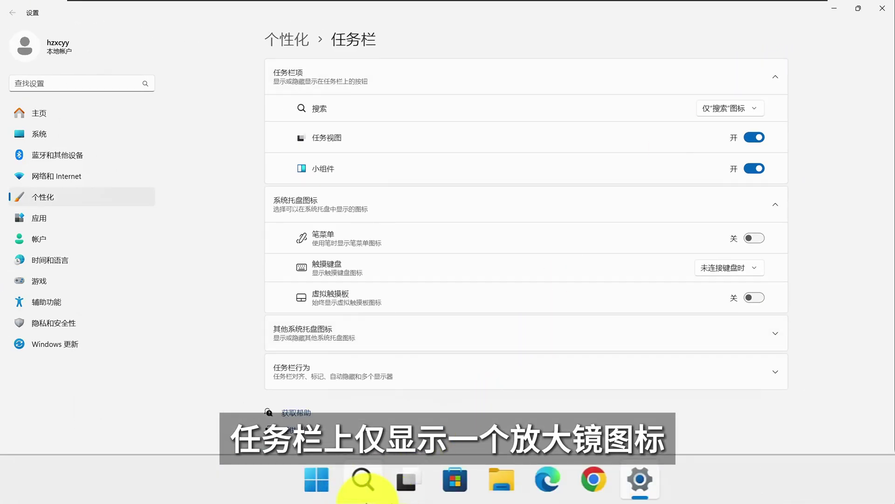
Step: Switch the taskbar search item's display to 搜索图标和标签, and change it to 隐藏
click(742, 107)
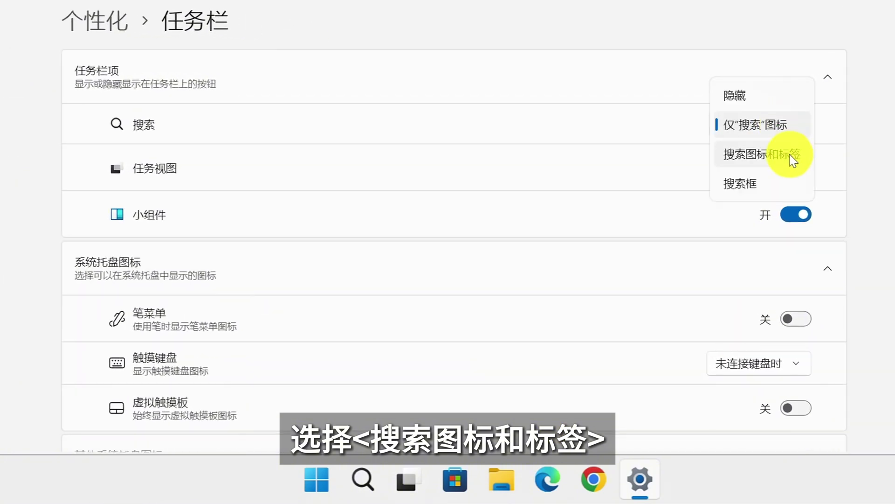
click(790, 155)
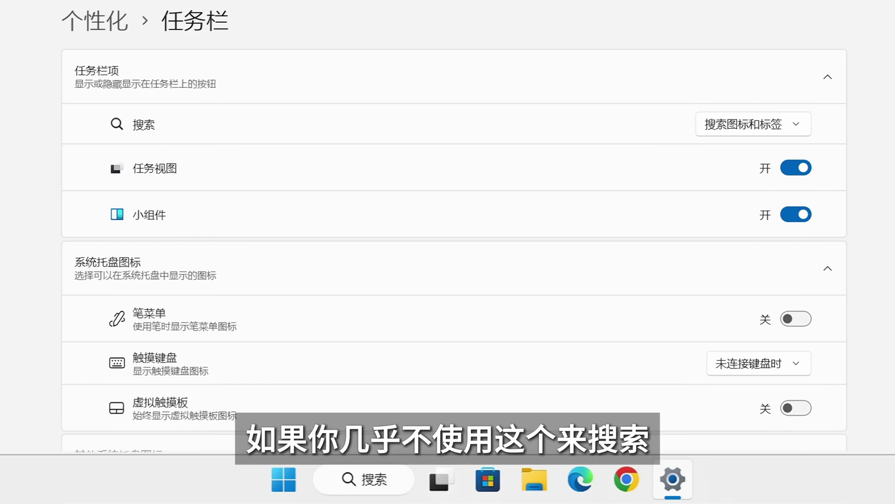
click(785, 126)
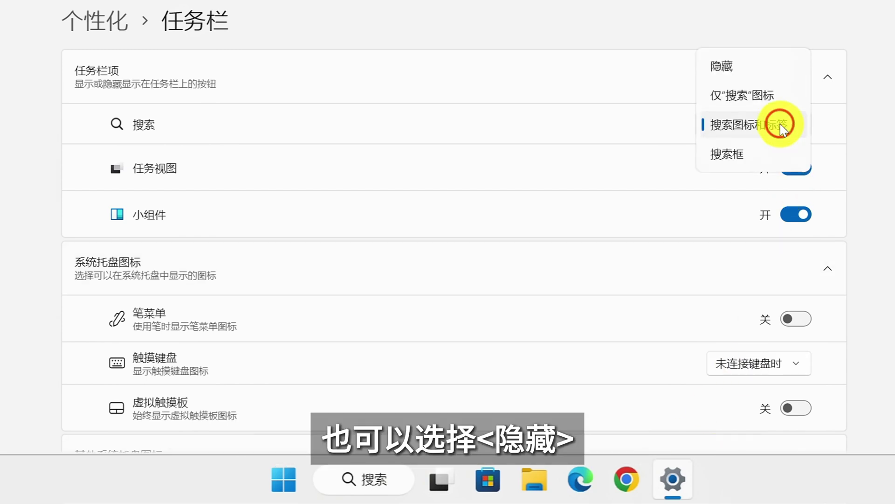
click(773, 66)
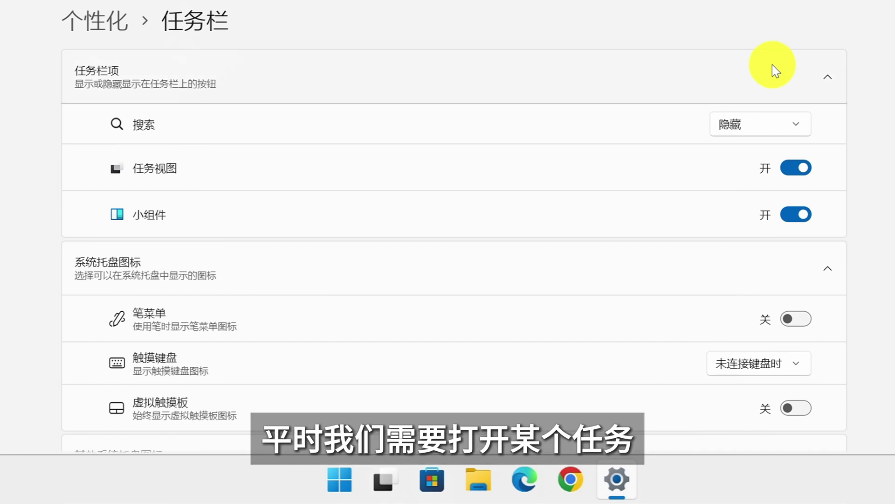
Step: Try out the File Explorer, Settings and task view taskbar icons, and turn off 任务视图 in the taskbar items
click(481, 483)
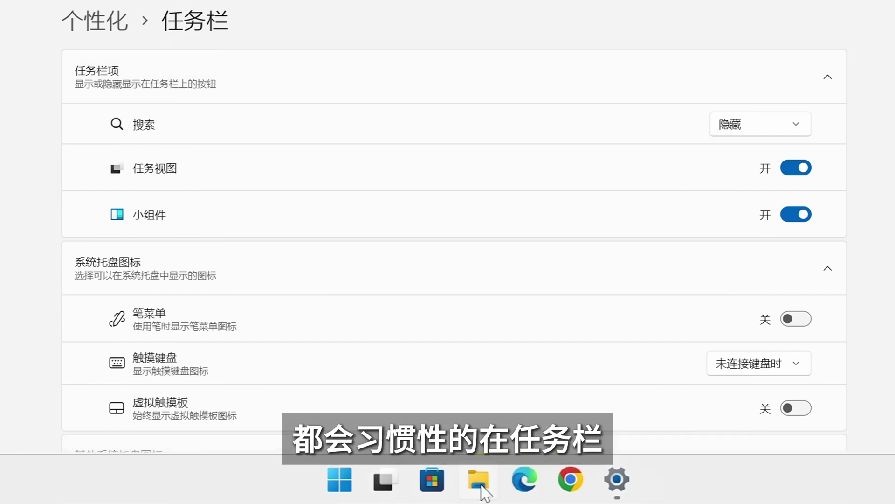
click(620, 482)
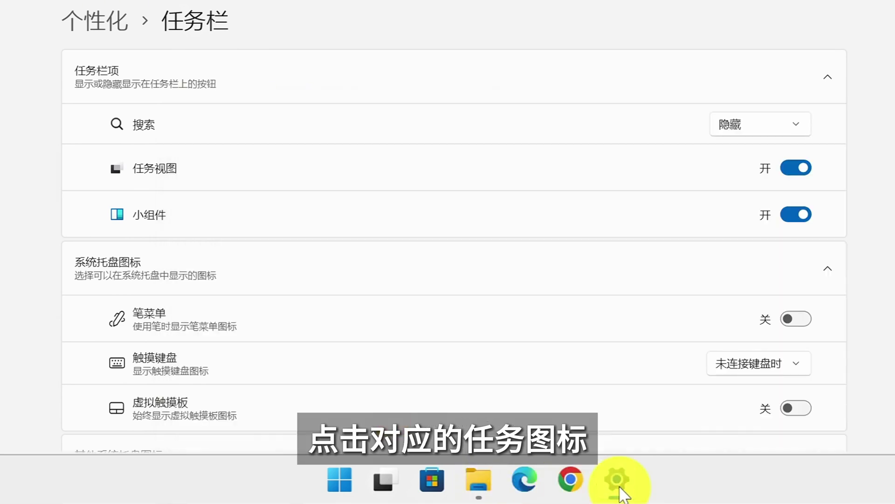
click(385, 488)
click(385, 485)
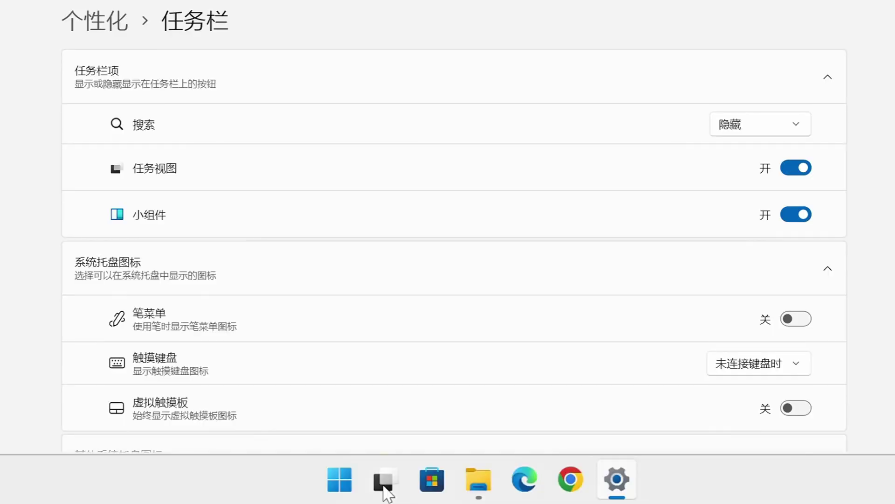
click(798, 169)
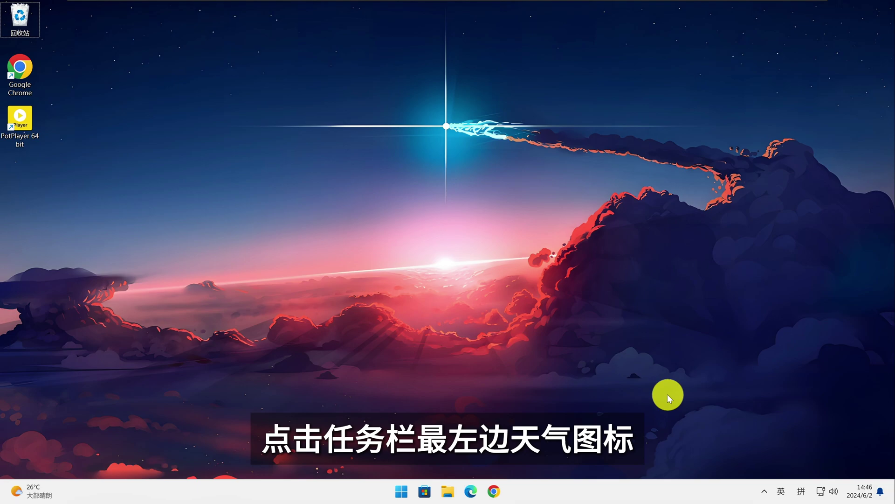
Step: Look through the weather widget board's feed and turn off 我的资讯源 in its 显示或隐藏信息提要 settings, confirming the change
click(38, 495)
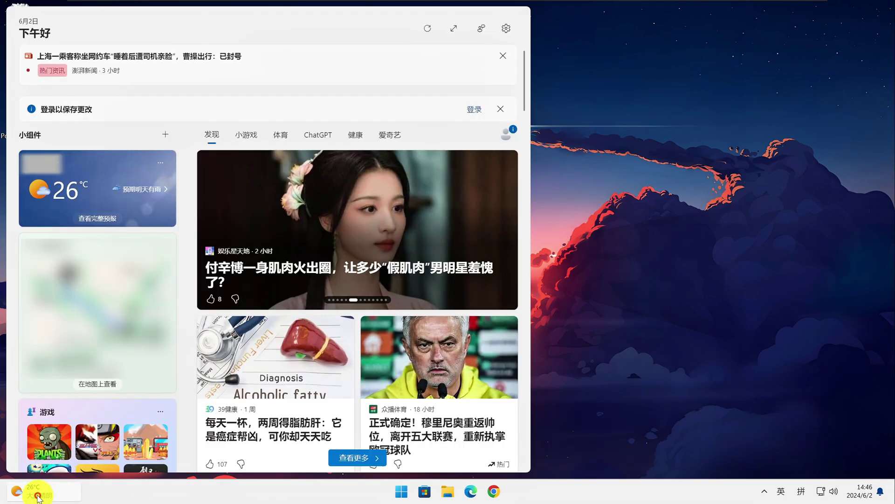
scroll(308, 332, down, 15)
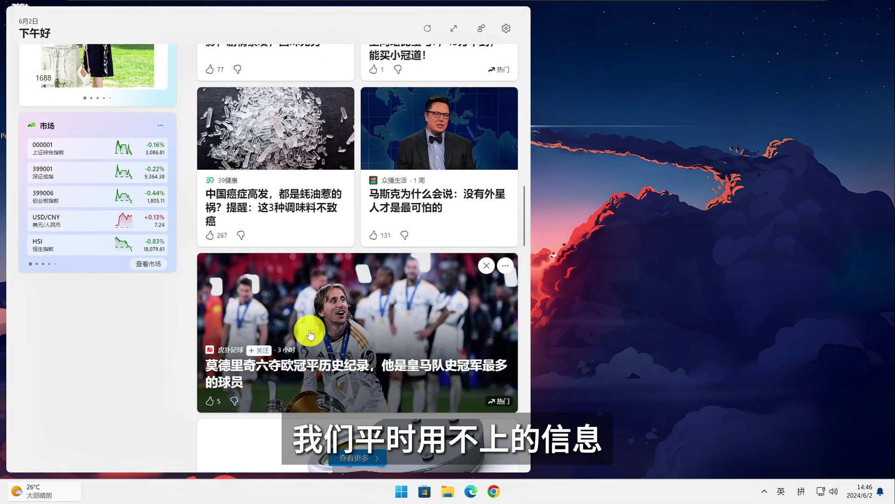
scroll(310, 334, down, 10)
scroll(317, 336, up, 9)
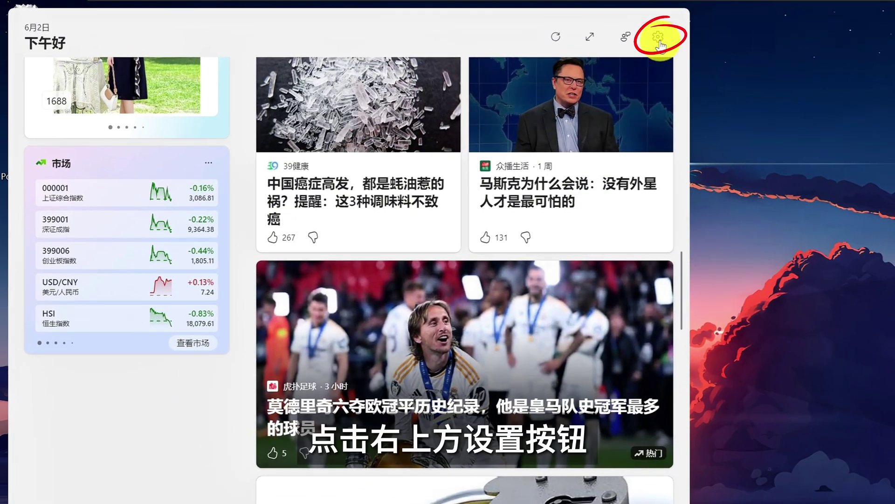
click(659, 40)
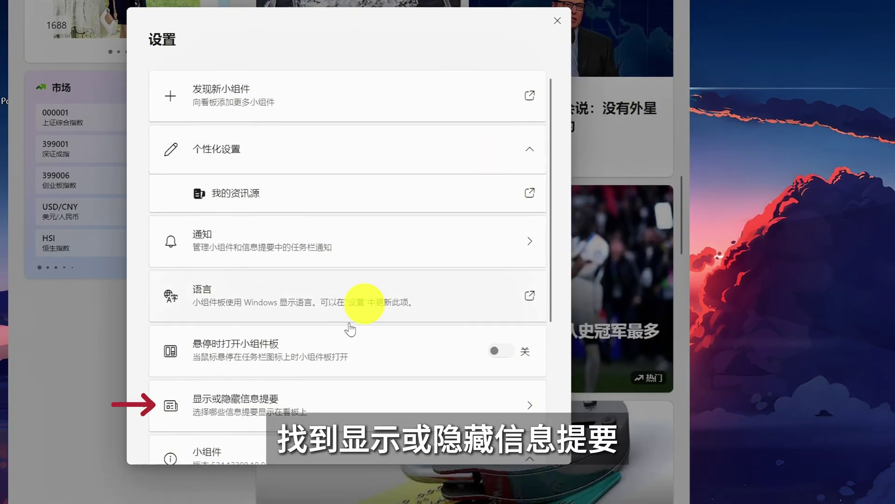
click(321, 409)
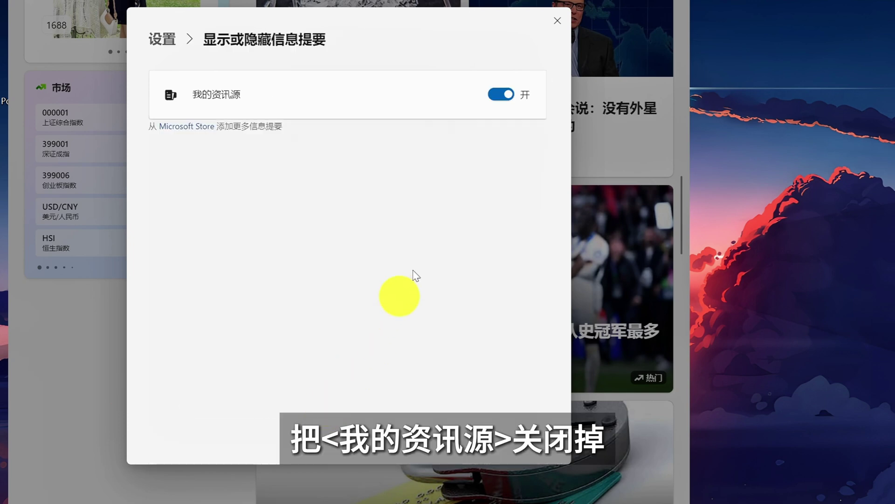
click(508, 95)
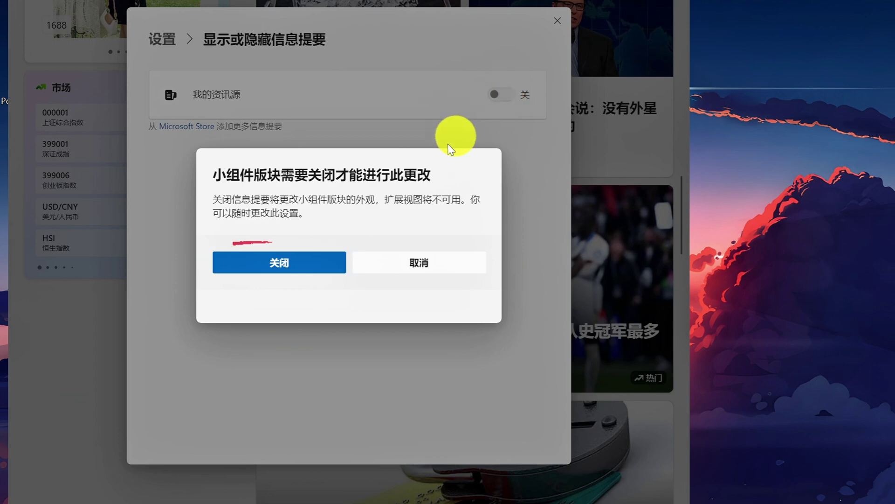
click(297, 271)
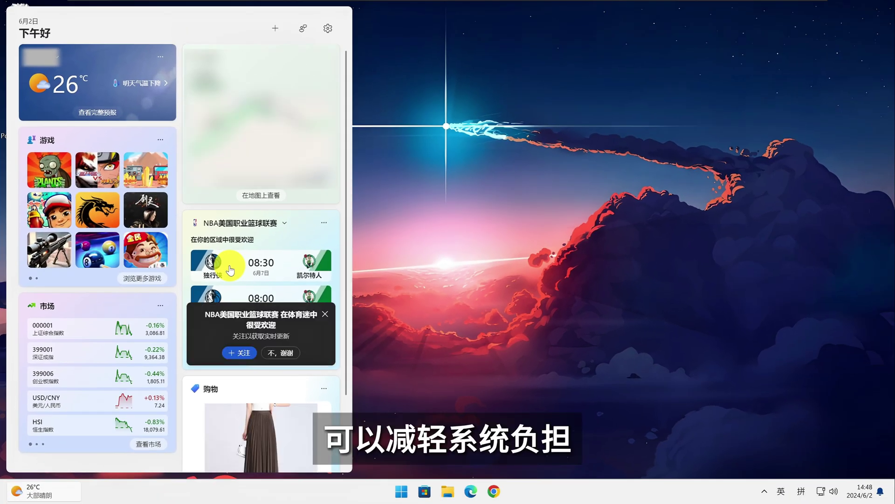
Step: Hide the 市场, 购物, NBA, map and 游戏 widgets on the board, keeping only the weather card
scroll(229, 266, down, 2)
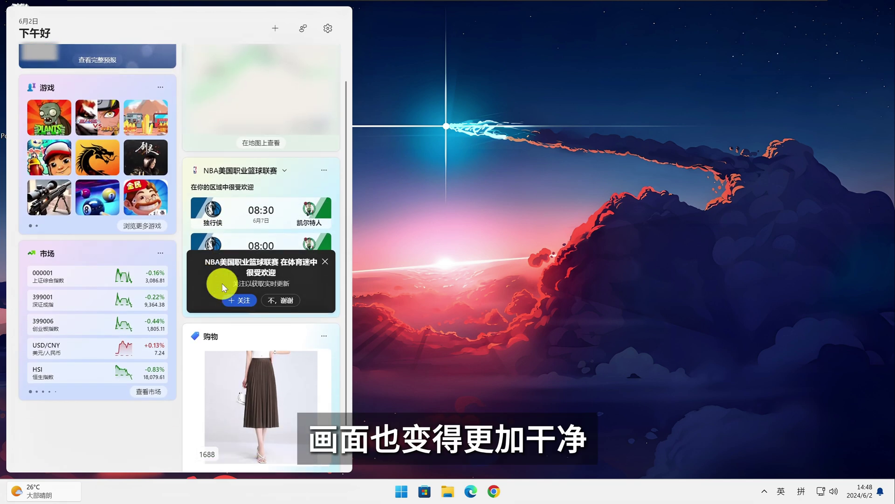
scroll(222, 283, down, 1)
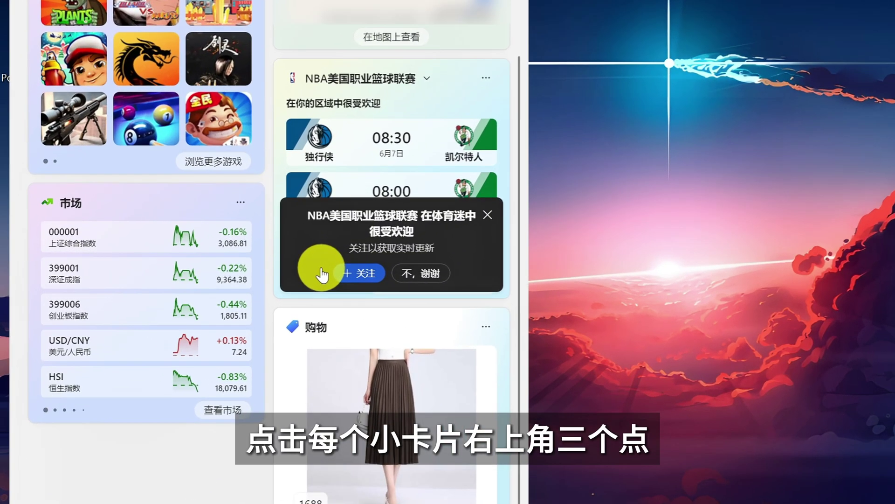
click(240, 202)
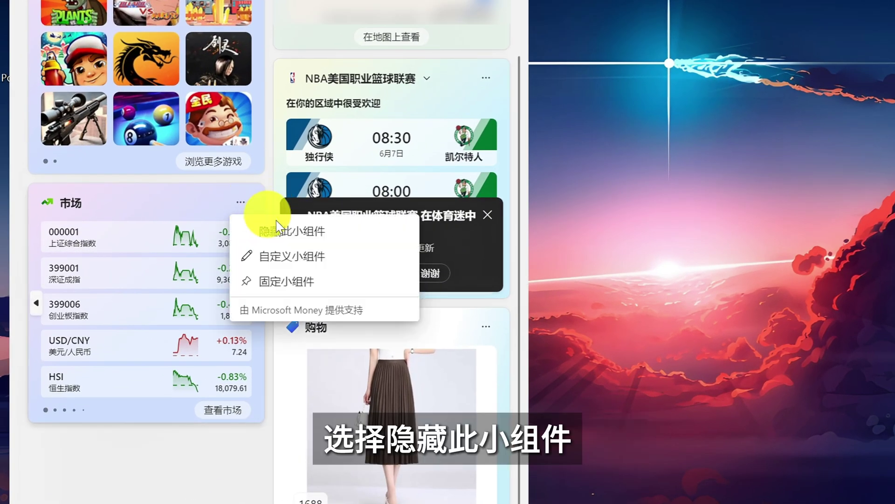
click(294, 232)
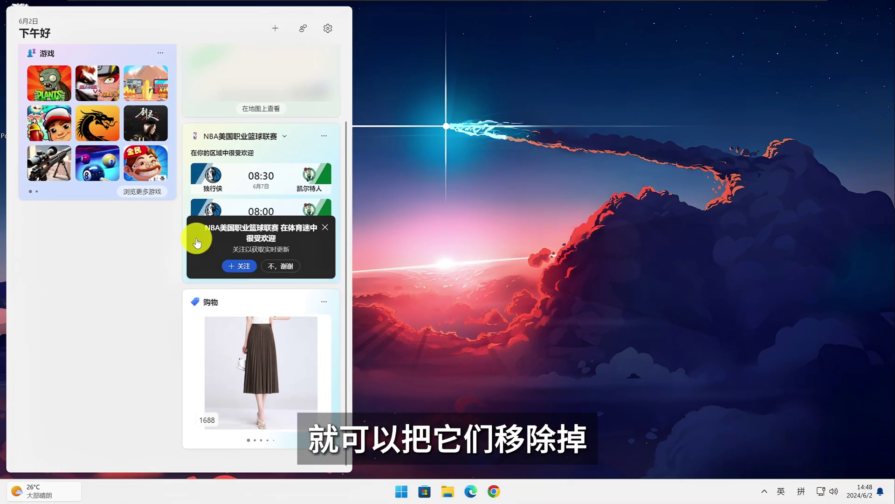
click(485, 326)
click(312, 321)
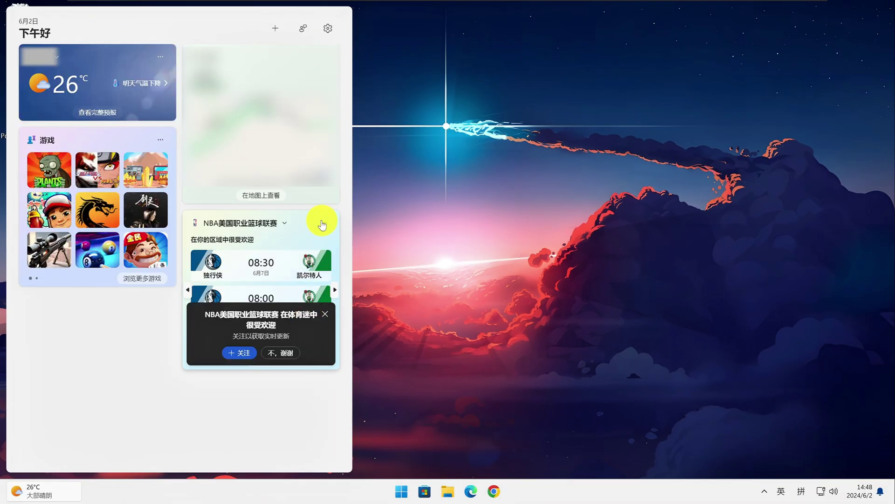
click(161, 139)
click(209, 159)
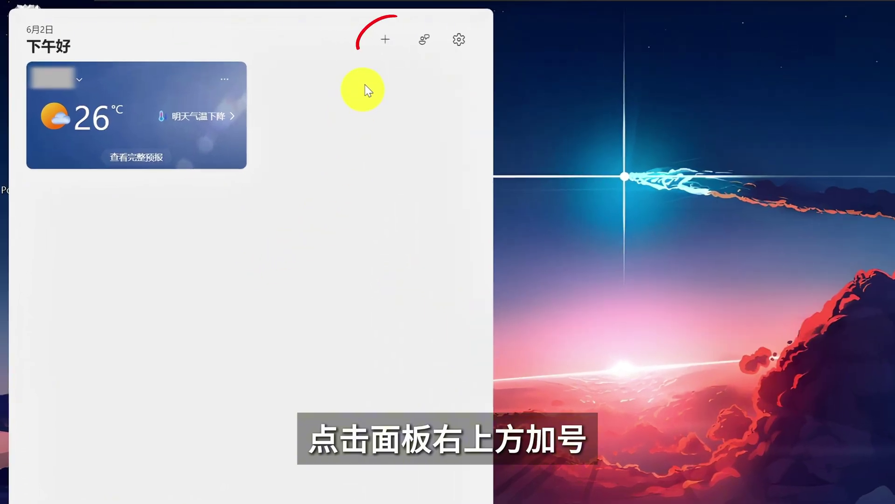
Step: Add the 关注列表 widget to the board by pinning it
click(385, 39)
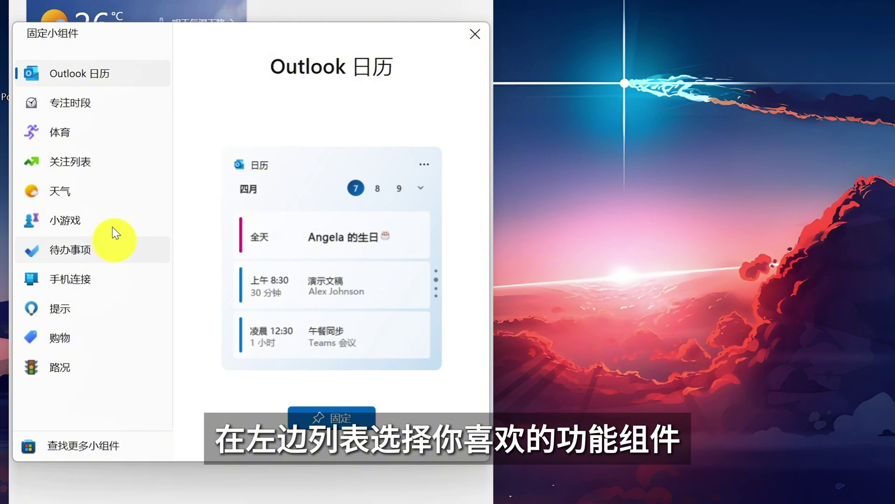
click(92, 161)
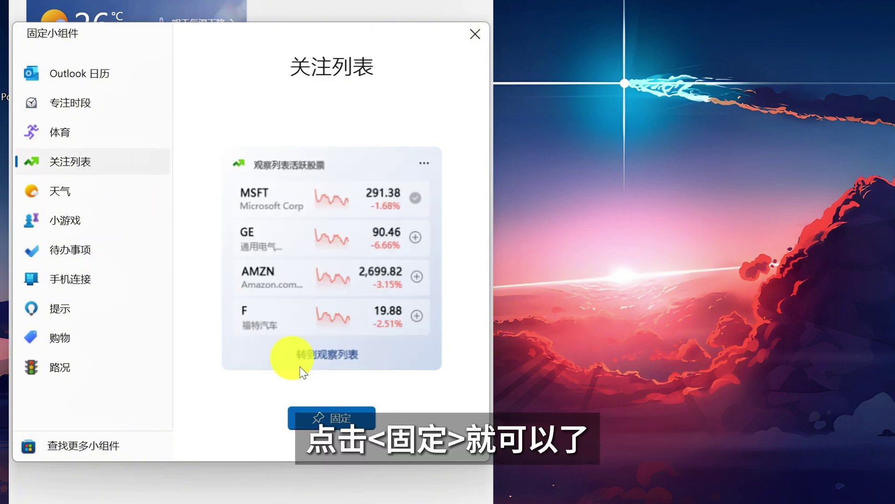
click(326, 417)
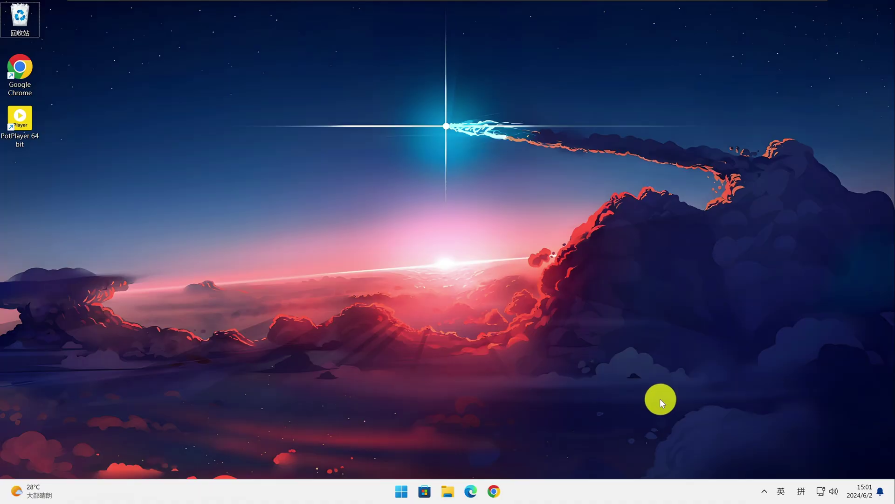
Step: Open the "开始"菜单设置 and turn off 显示最近添加的应用 and 显示最常用的应用
click(402, 491)
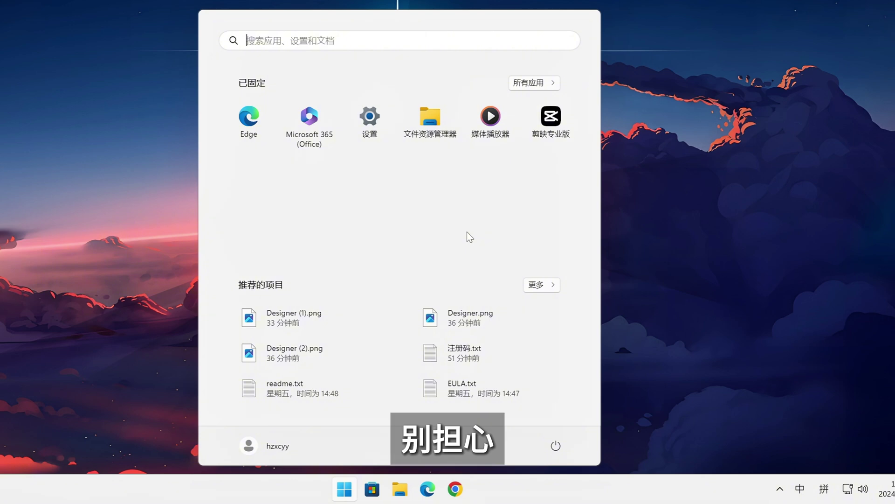
right_click(466, 232)
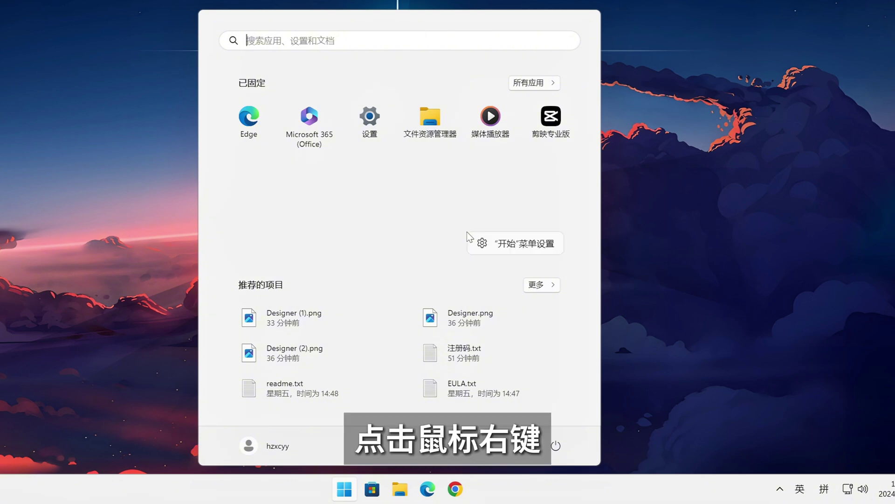
click(519, 247)
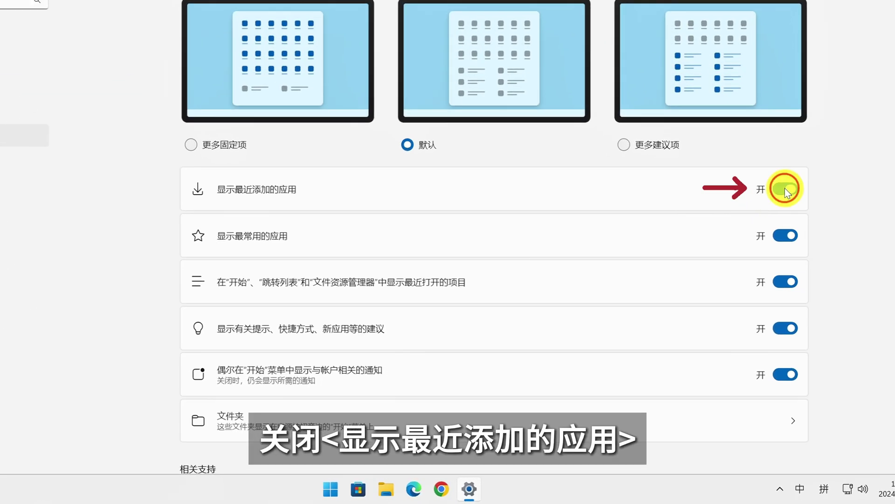
click(778, 213)
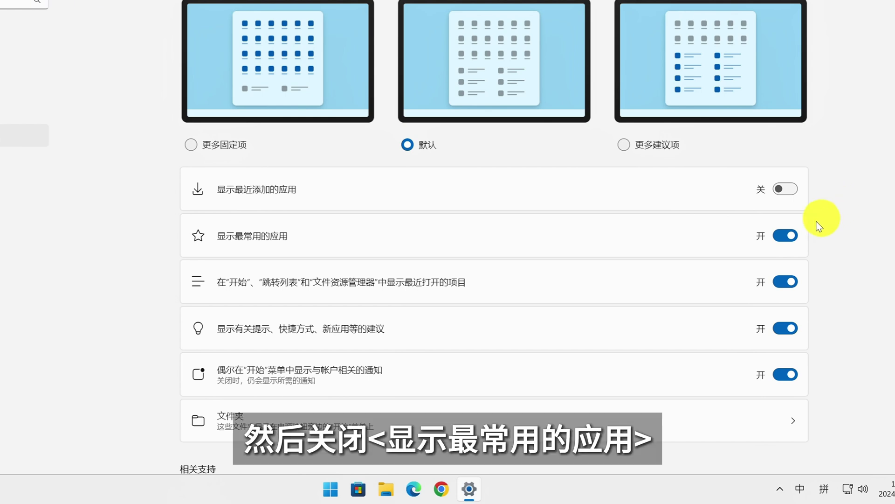
click(785, 237)
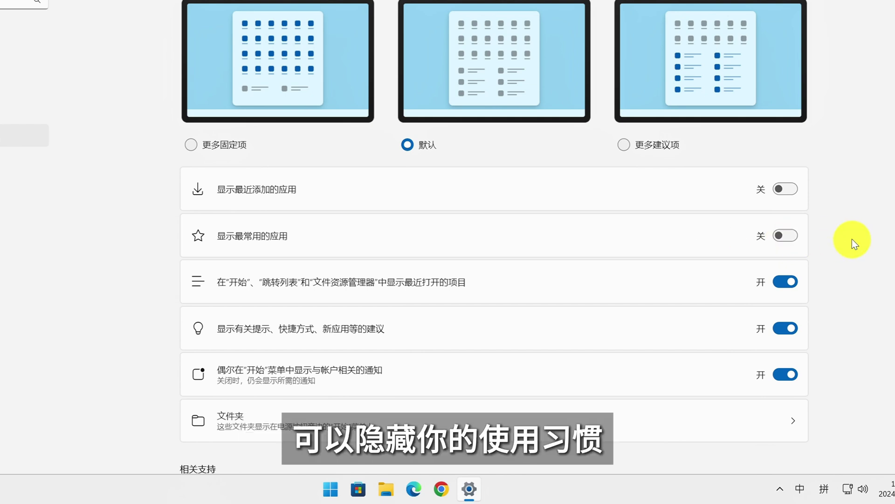
Step: Turn off the recently opened items option and 显示有关提示、快捷方式、新应用等的建议, and close Settings
click(785, 281)
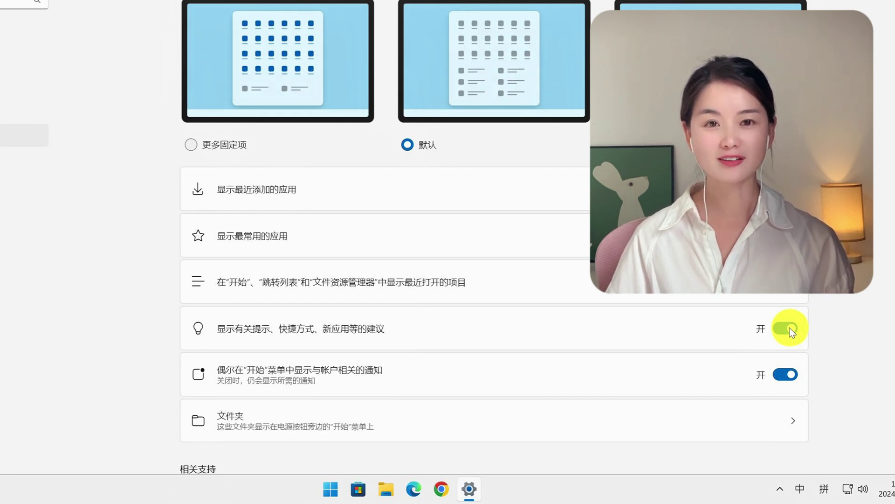
click(790, 328)
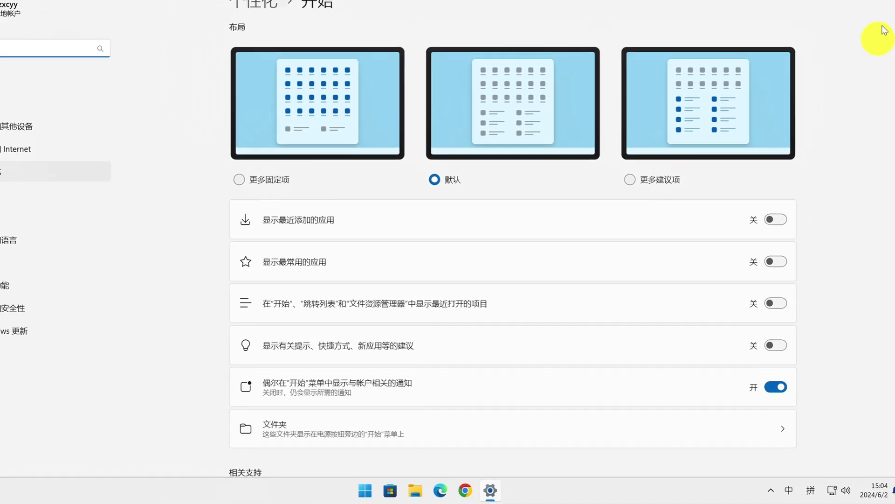
click(886, 3)
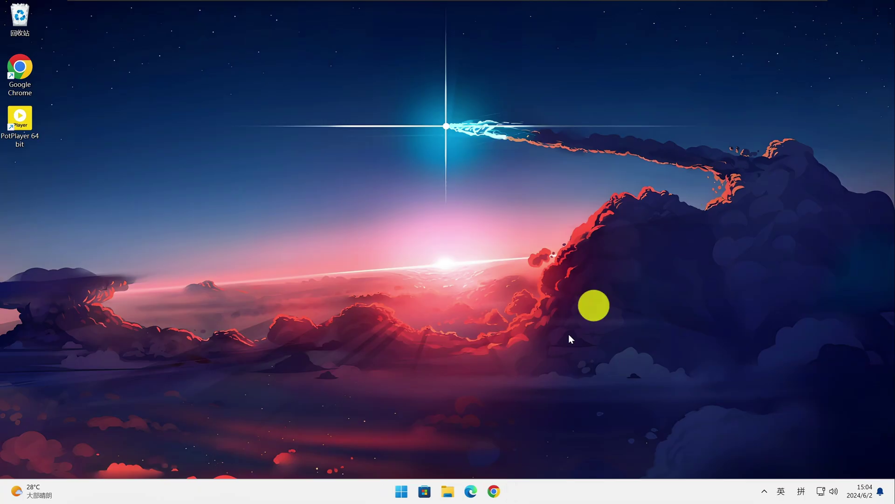
Step: Check the Start menu's content and pin the desktop's PotPlayer 64 bit shortcut to it with 固定到"开始"
click(402, 490)
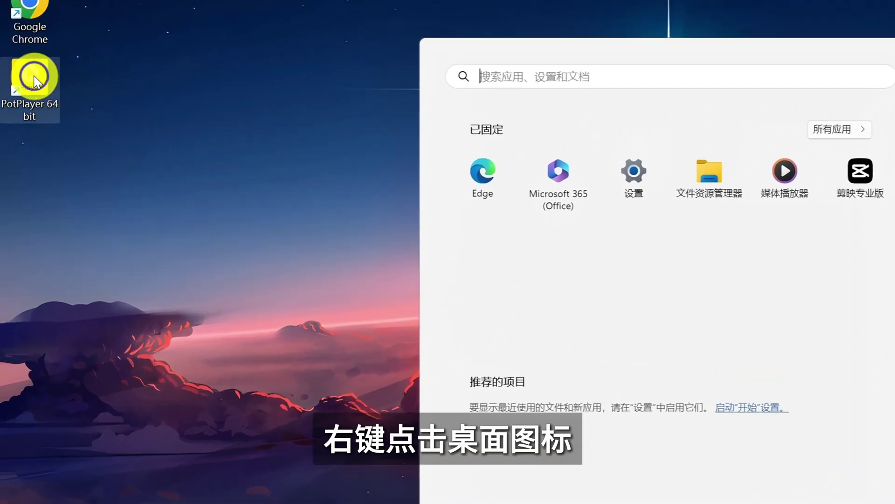
right_click(34, 78)
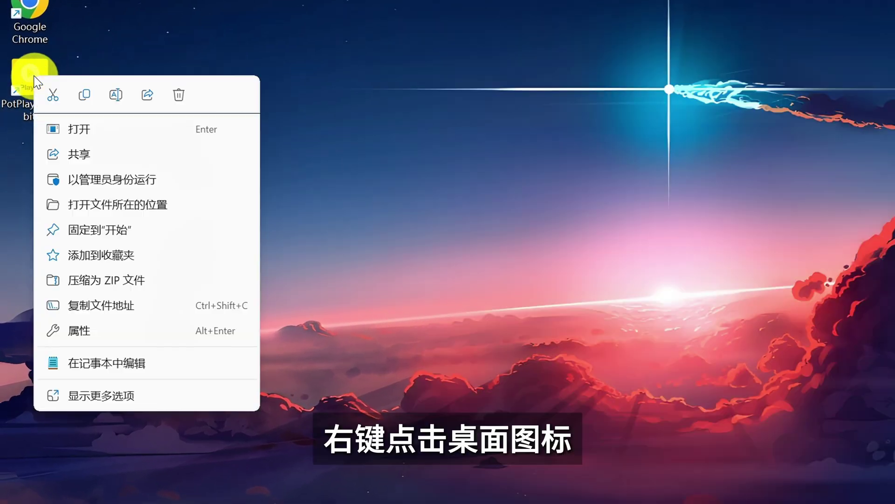
click(116, 230)
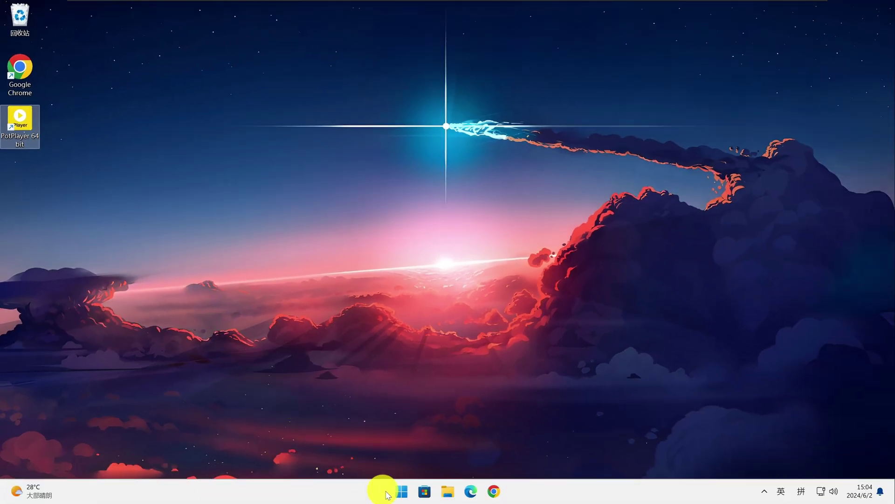
Step: Check the Start menu for the pinned PotPlayer 64 bit app and delete its shortcut from the desktop
click(401, 492)
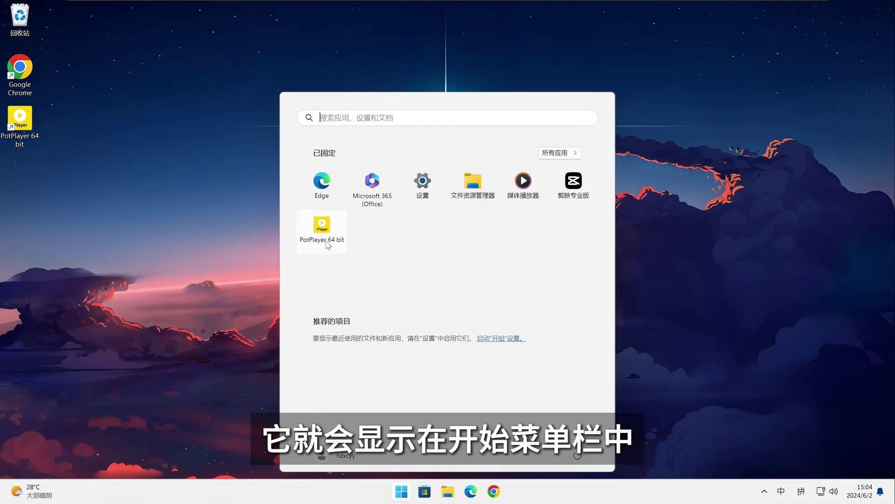
click(28, 129)
right_click(29, 128)
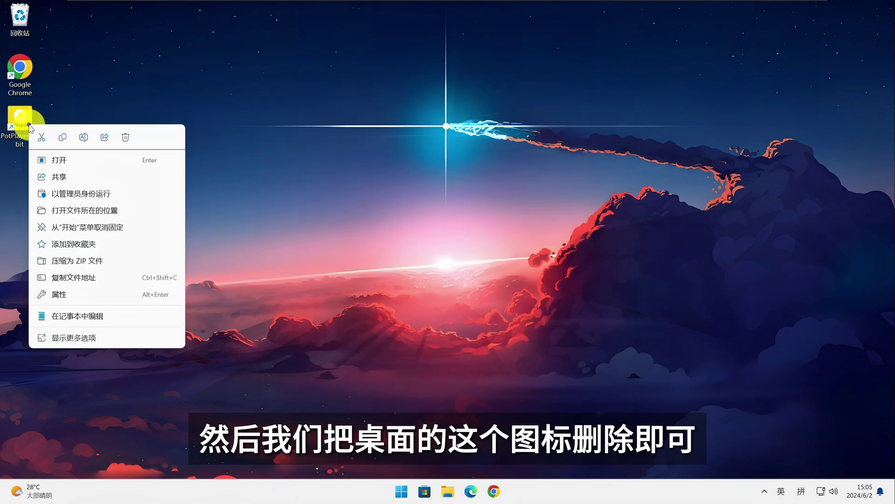
click(126, 137)
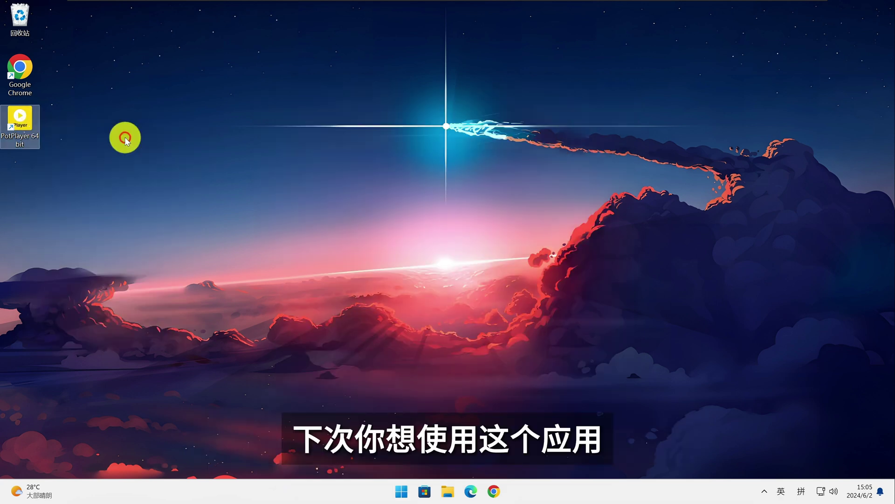
Step: Find 计算器 in the Start menu's full app list, pin it to Start, and return to the pinned apps
click(401, 490)
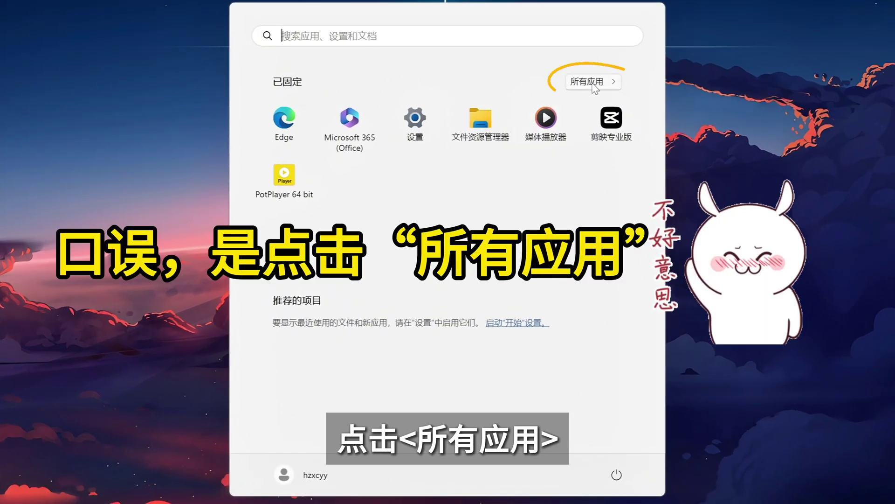
click(588, 81)
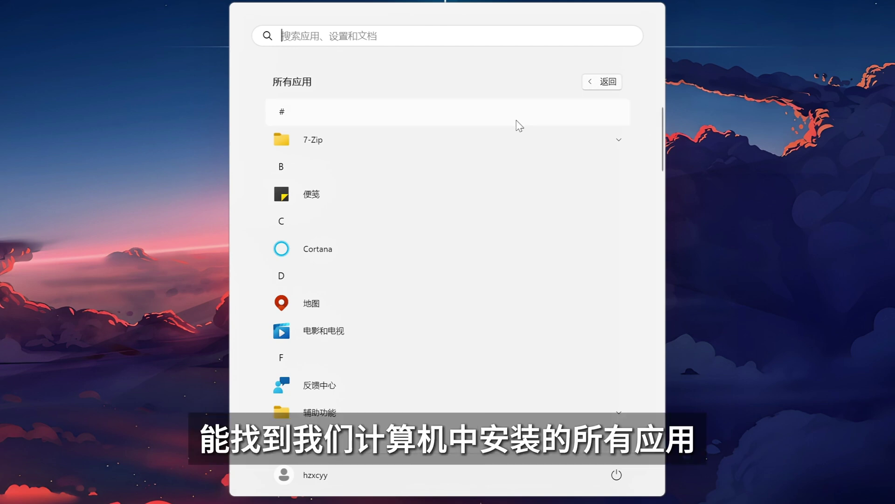
scroll(474, 244, down, 8)
scroll(471, 250, down, 3)
scroll(475, 219, up, 4)
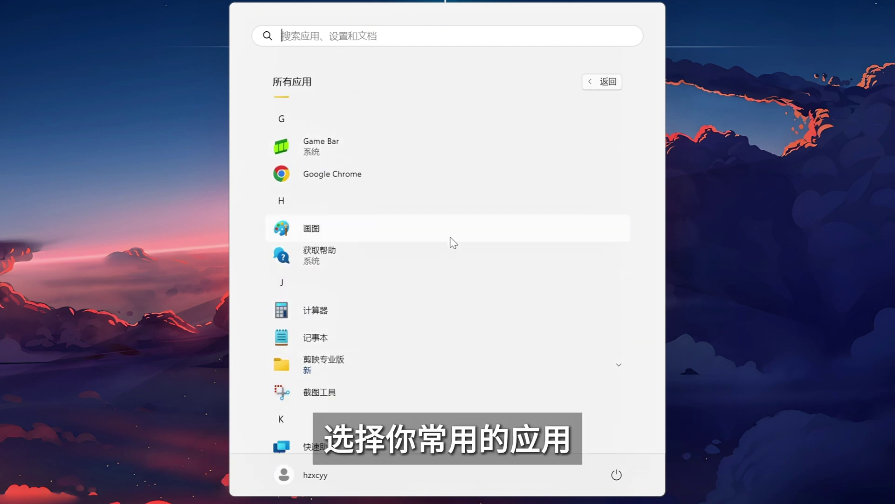
right_click(343, 312)
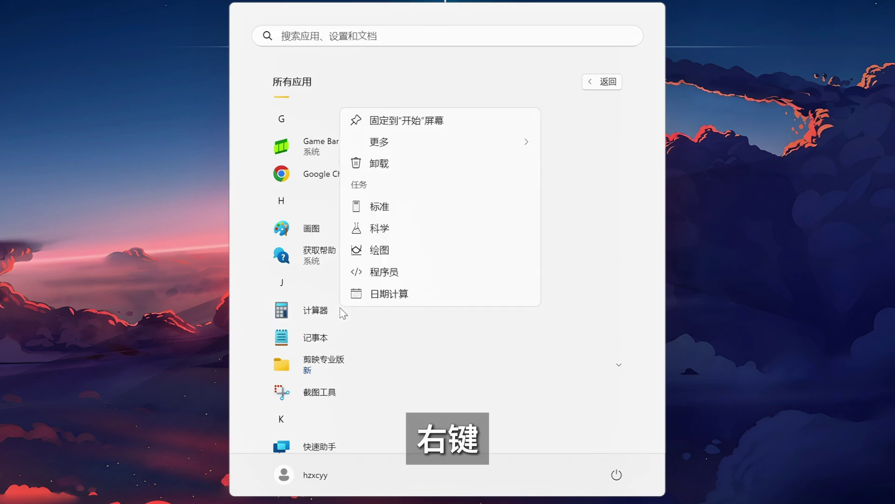
click(443, 122)
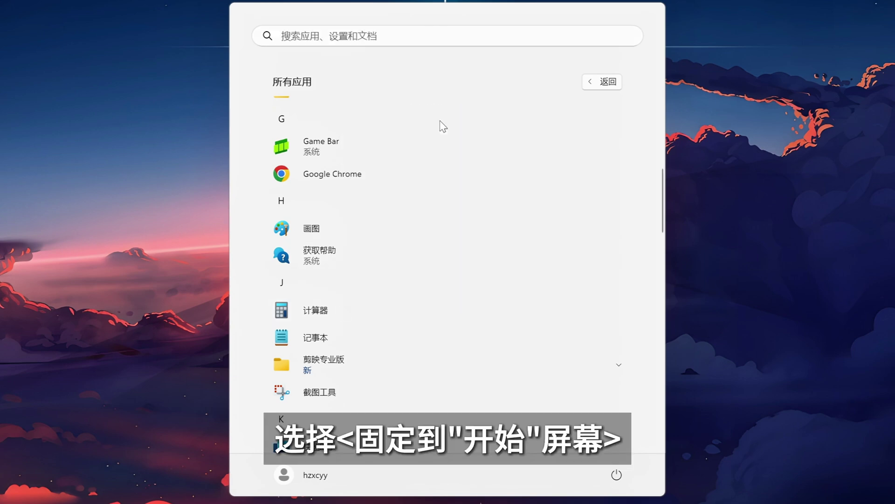
click(597, 84)
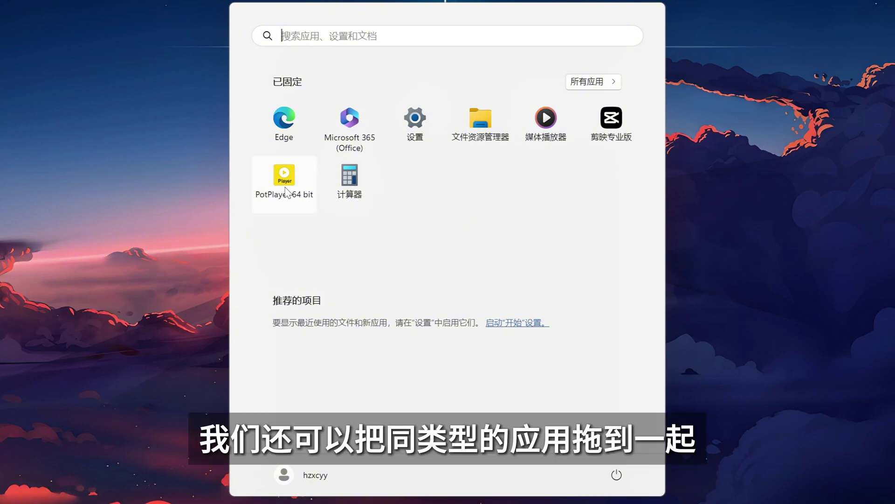
Step: Group PotPlayer 64 bit with 媒体播放器 in a Start menu folder and name the folder 播放器
drag(287, 193, 554, 142)
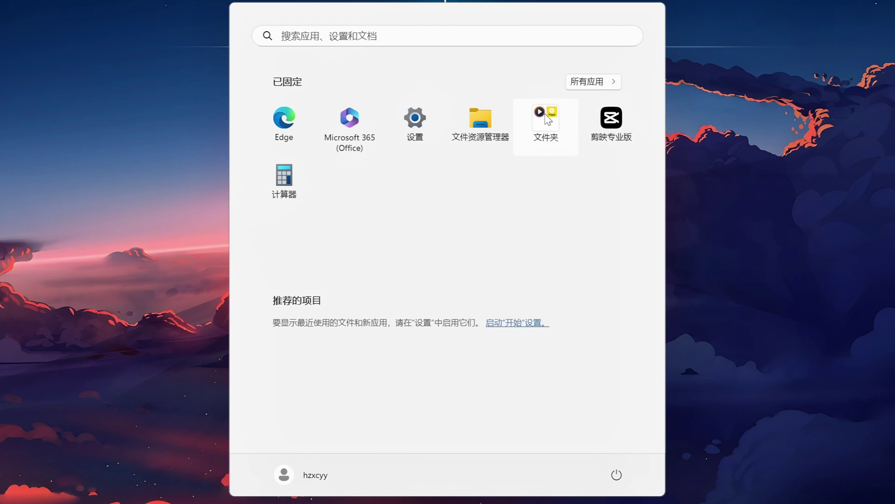
click(548, 121)
click(480, 165)
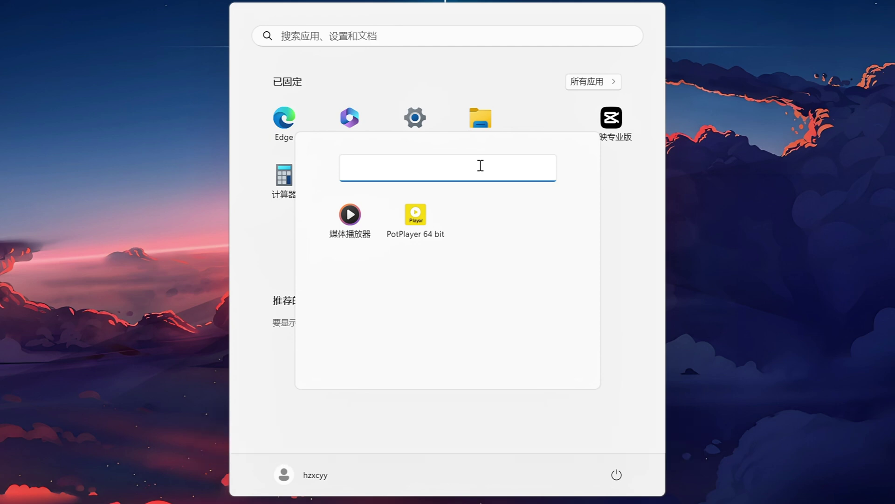
text(bofangq)
key(space)
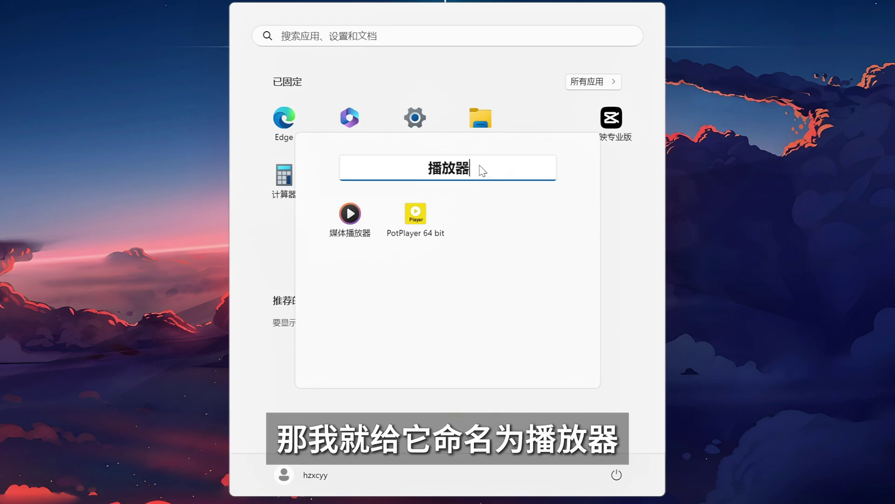
click(635, 329)
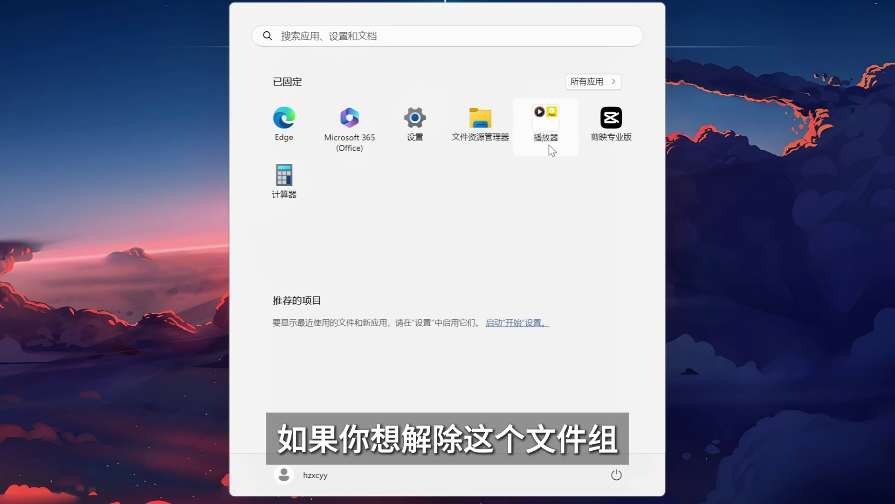
Step: Dissolve the 播放器 folder by moving PotPlayer 64 bit out of it onto the pinned area
click(547, 127)
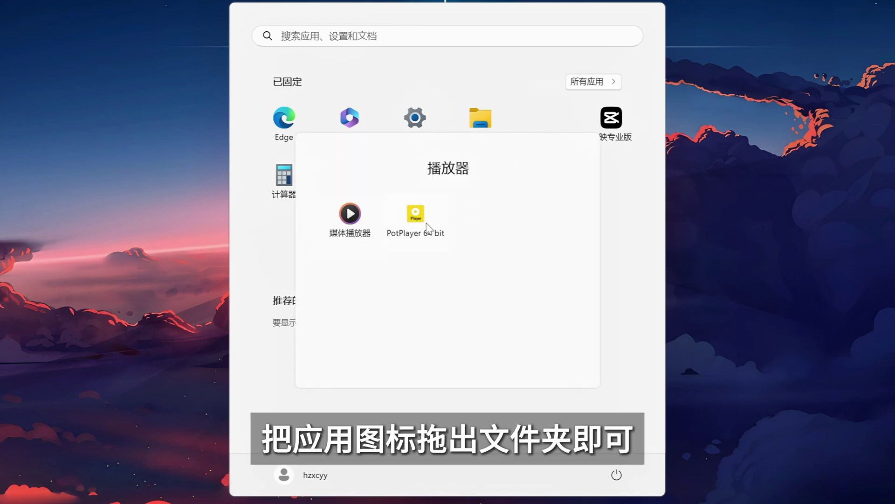
drag(415, 214, 632, 325)
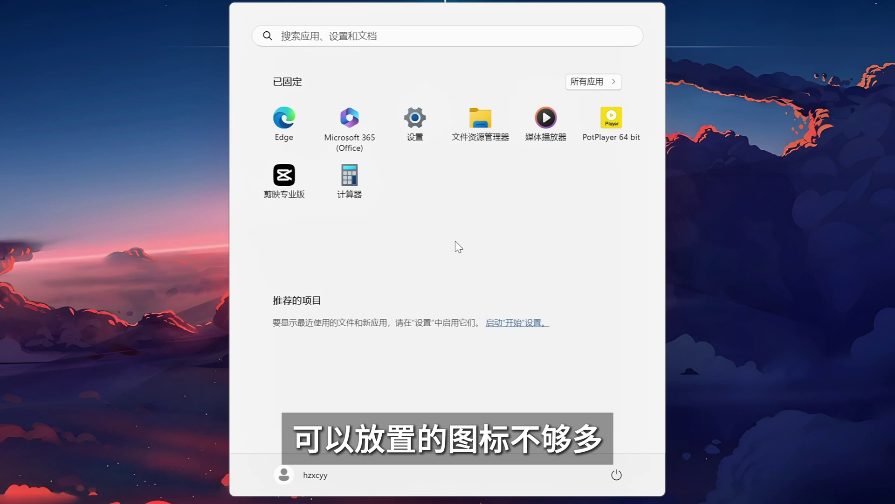
Step: Open the "开始"菜单设置, set the Start layout to 更多固定项, and open the Start menu to check it
right_click(456, 226)
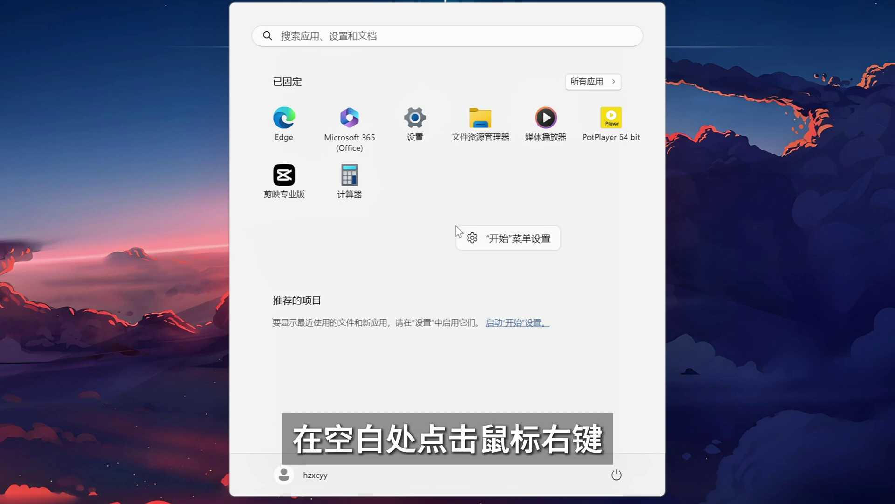
click(502, 242)
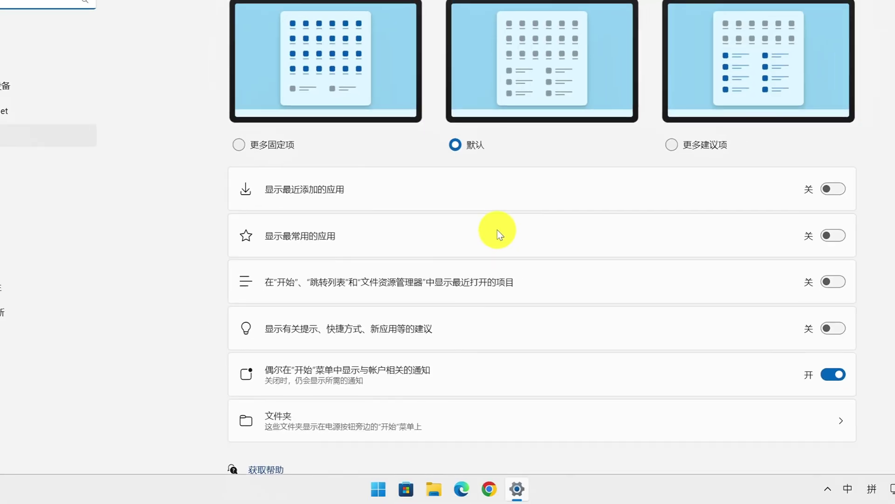
click(266, 146)
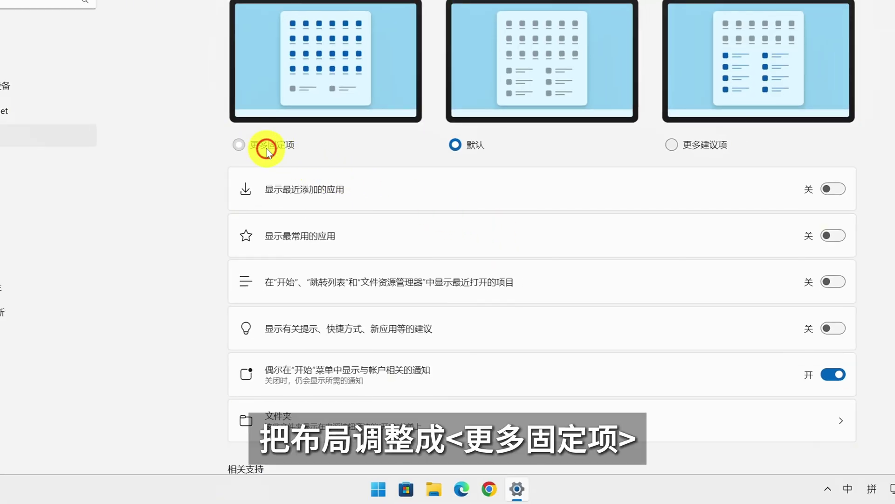
key(super)
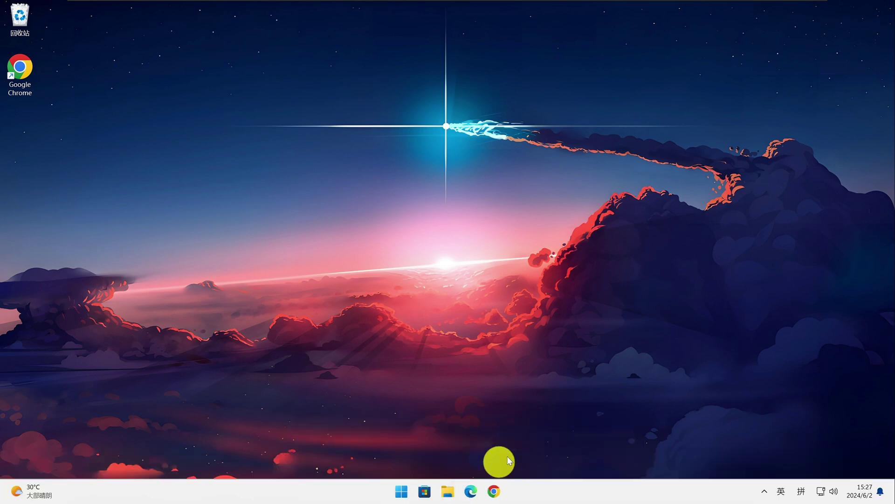
Step: In File Explorer's 文件夹选项, turn off 显示最近使用的文件, 显示常用文件夹 and 显示来自 Office.com 的文件, and apply the changes
click(447, 492)
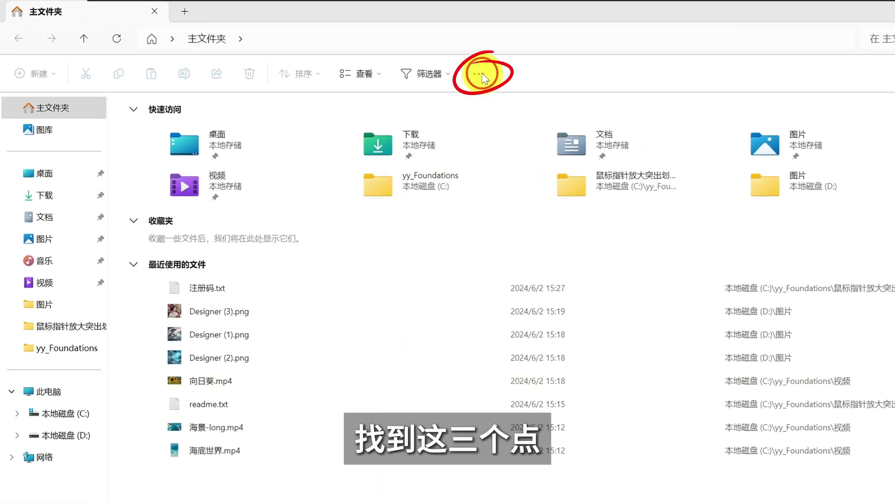
click(482, 75)
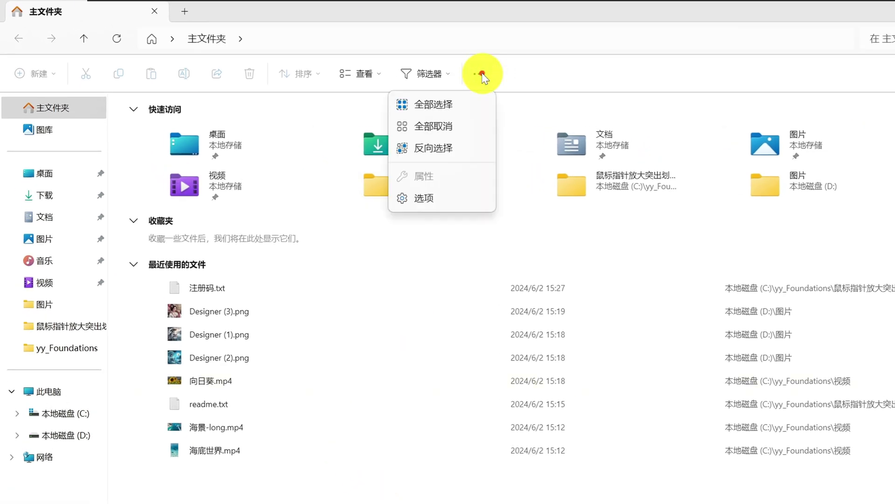
click(446, 199)
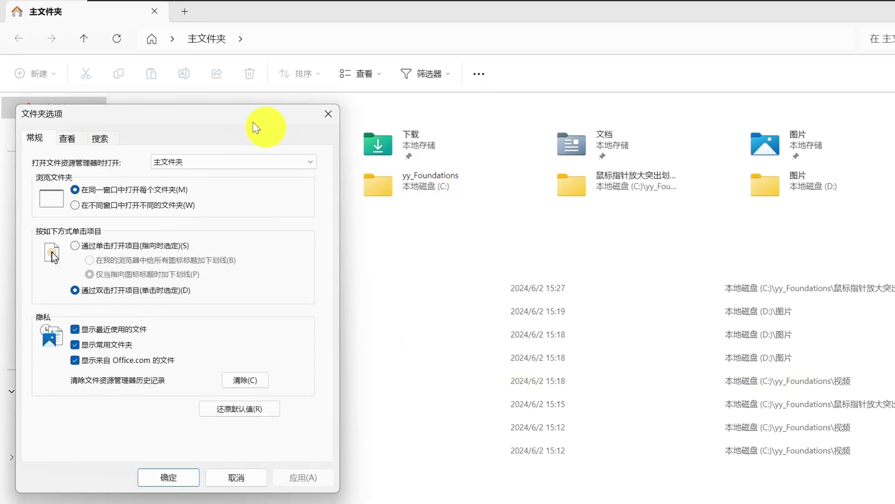
drag(252, 127, 644, 180)
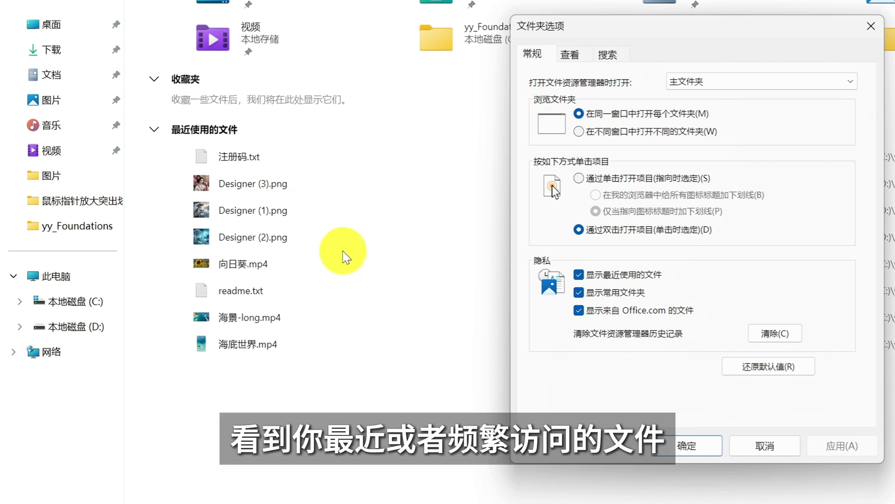
click(621, 274)
click(619, 291)
click(616, 309)
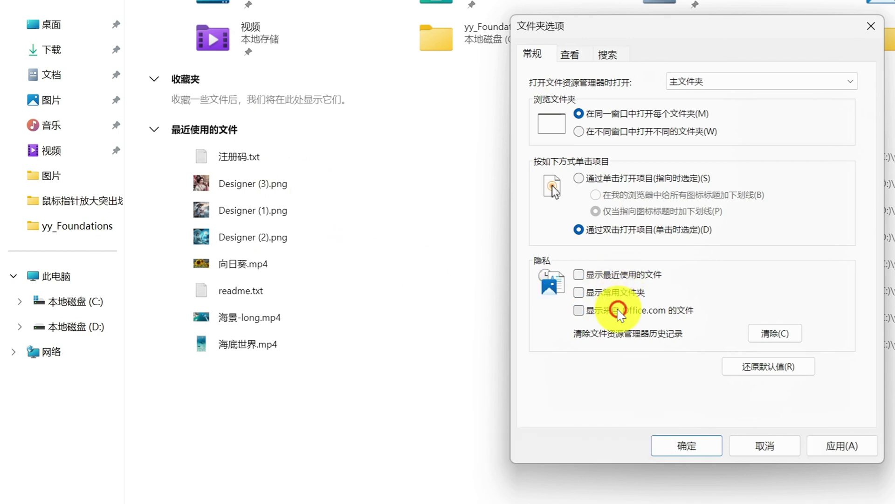
click(843, 447)
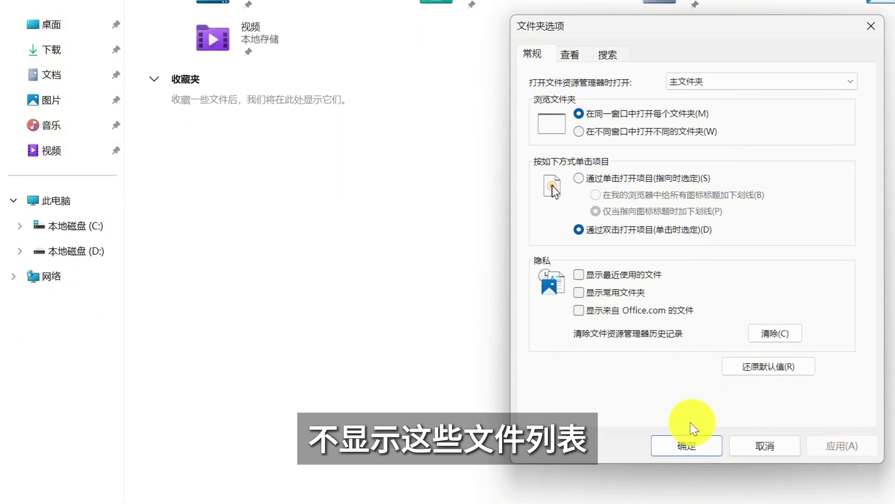
click(687, 446)
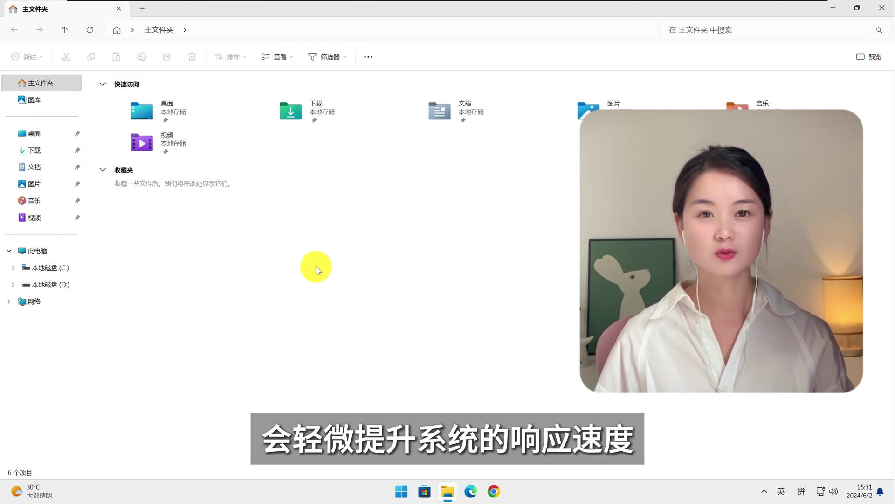
Step: Set File Explorer to open to 此电脑 in 文件夹选项, and reopen File Explorer to check it
click(373, 57)
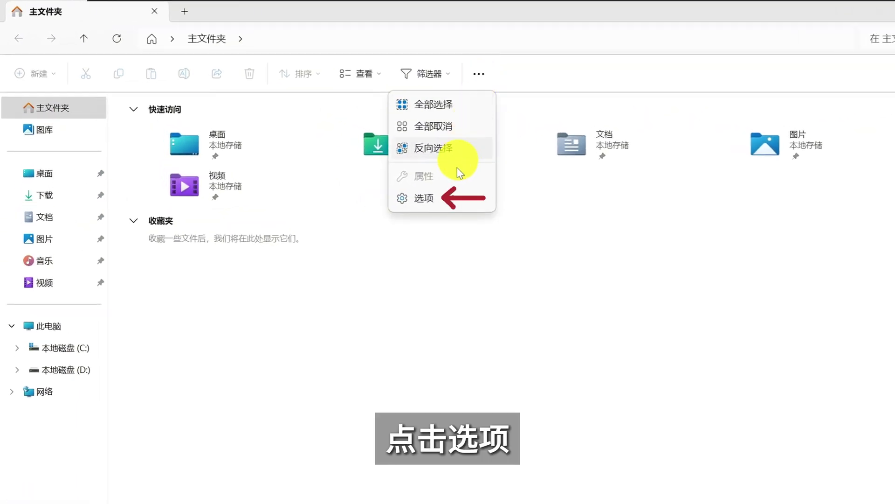
click(455, 196)
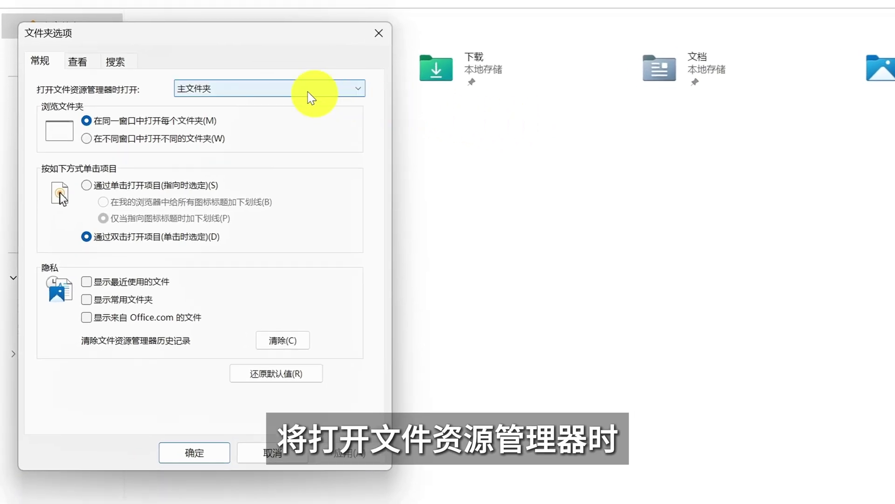
click(298, 86)
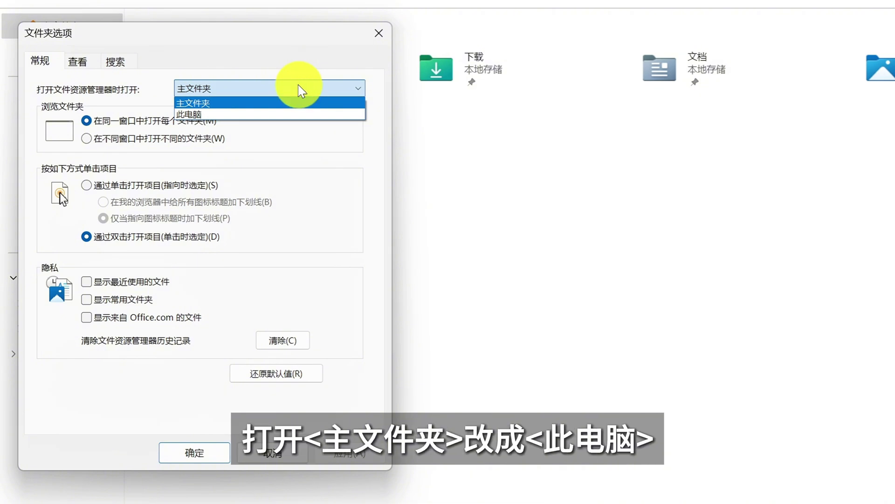
click(298, 114)
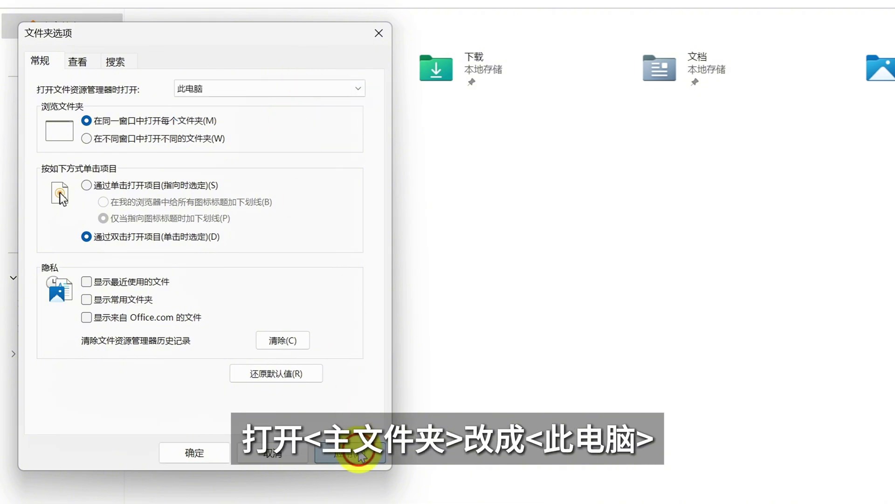
click(198, 450)
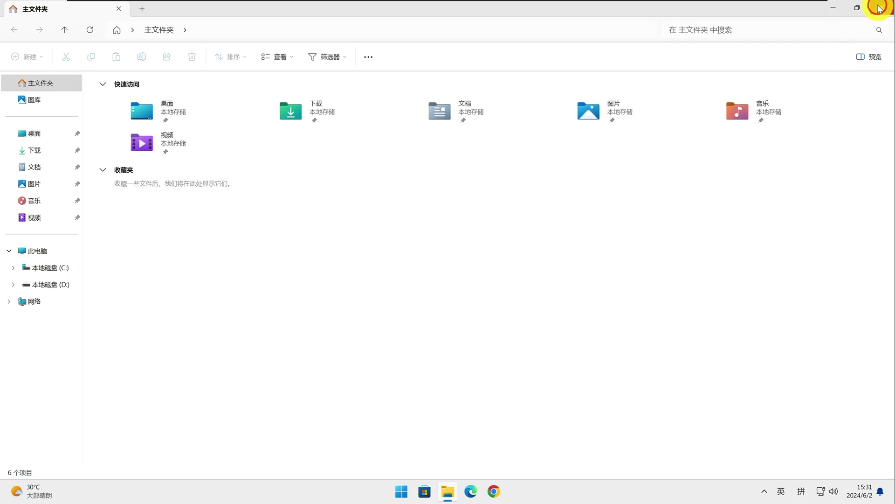
click(878, 8)
click(447, 492)
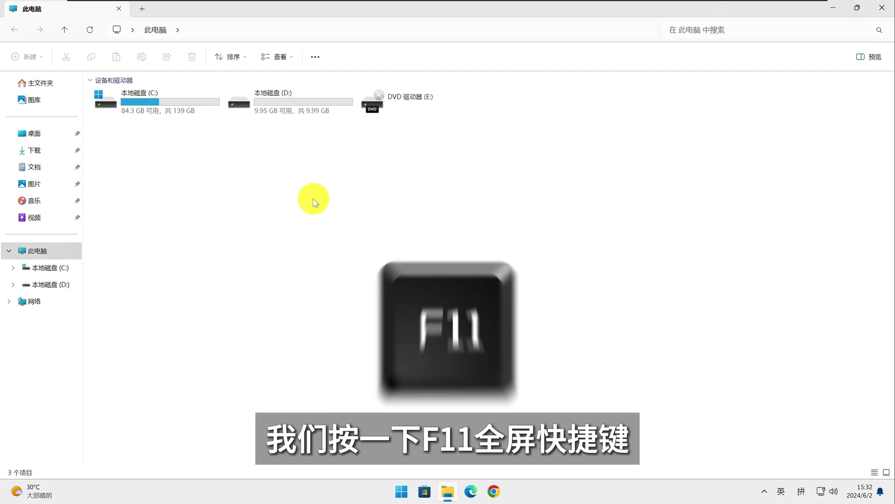
Step: Switch the File Explorer window to full screen and back to its default size
key(F11)
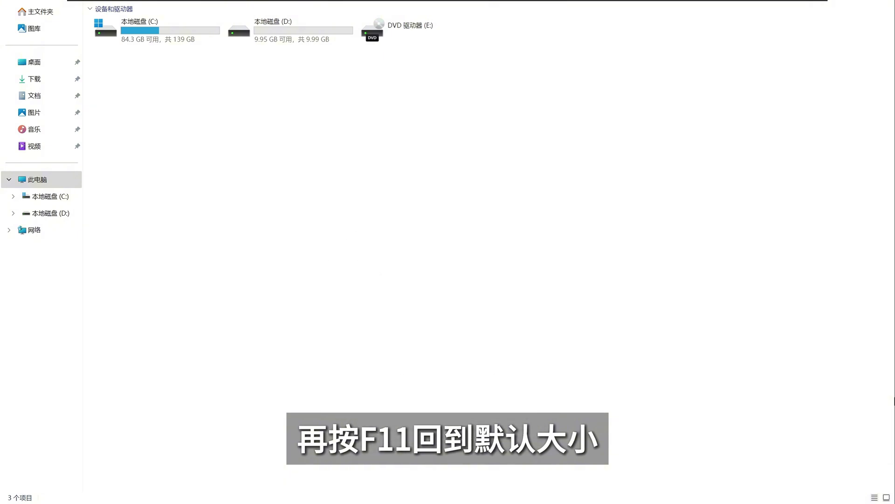
key(F11)
Step: Open the Program Files folder on 本地磁盘 (C:)
click(150, 110)
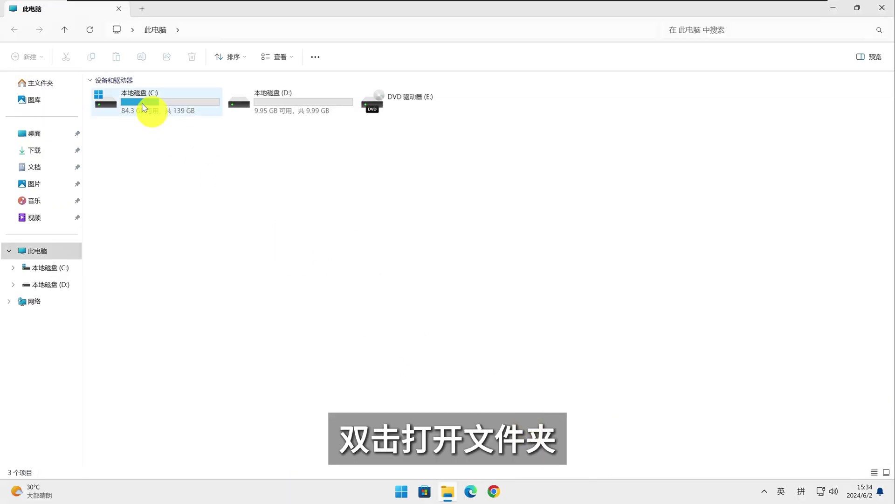
double_click(135, 96)
double_click(140, 112)
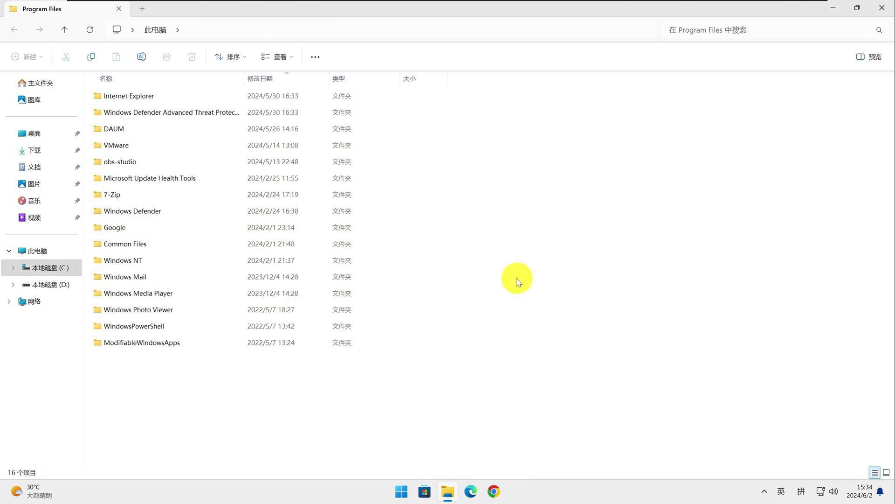
Step: Group the contents of the Program Files folder by 修改日期
right_click(473, 223)
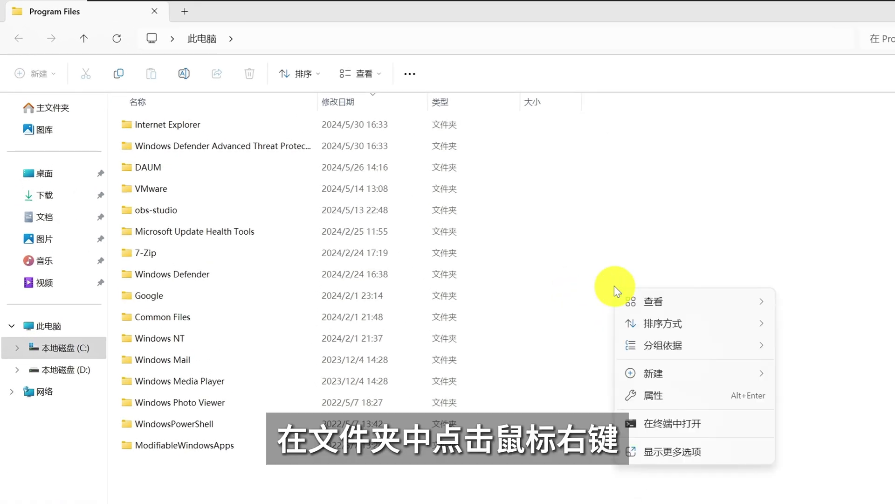
mouse_move(700, 346)
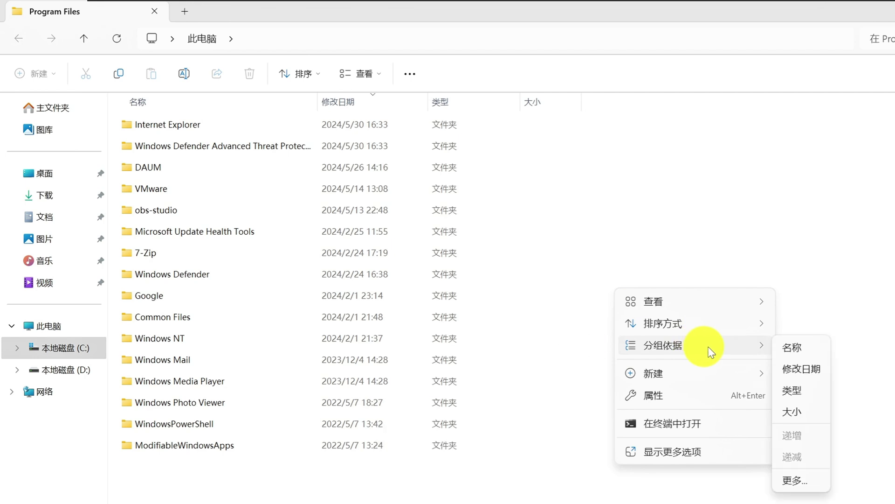
click(800, 370)
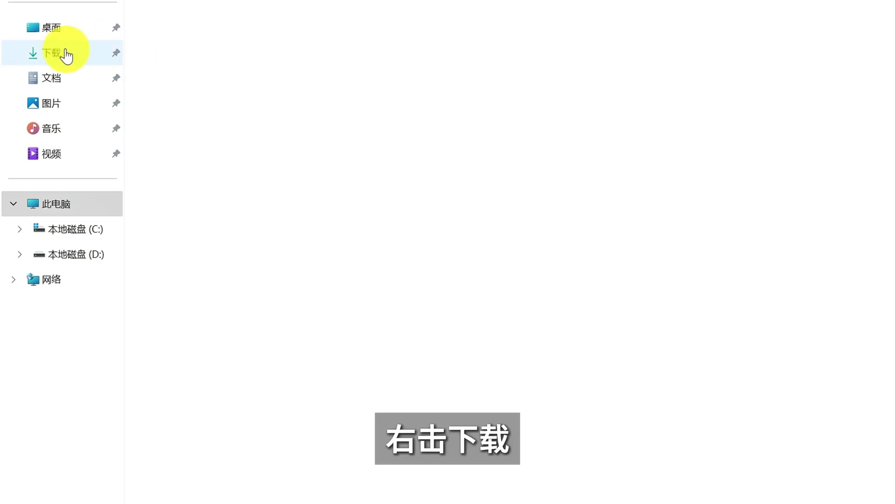
Step: Check the 下载 folder's storage location in its properties and open the target location in File Explorer
right_click(65, 55)
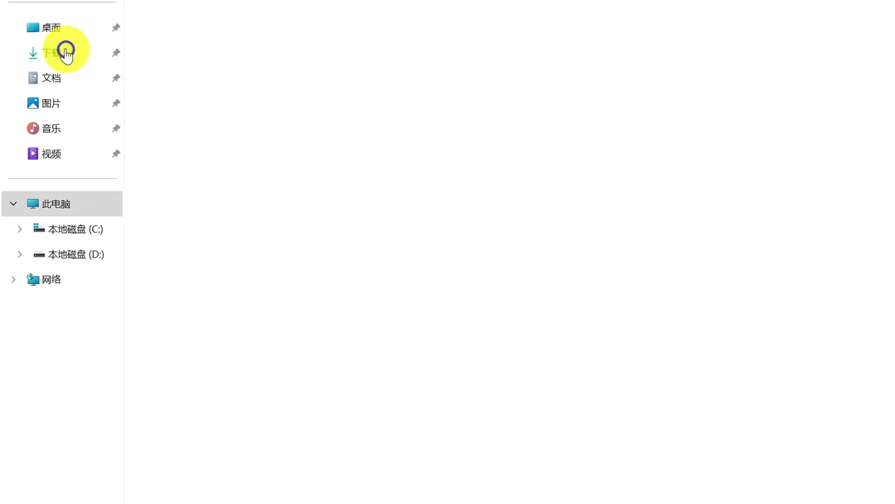
click(139, 257)
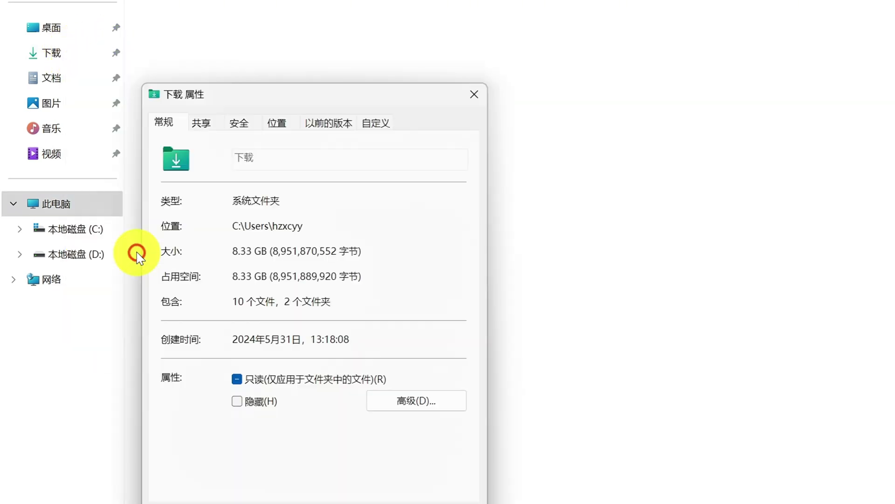
click(277, 124)
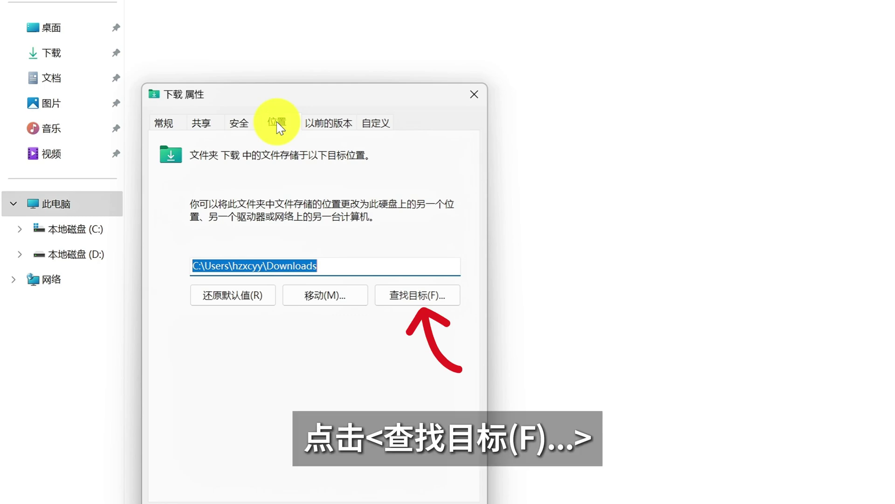
click(415, 296)
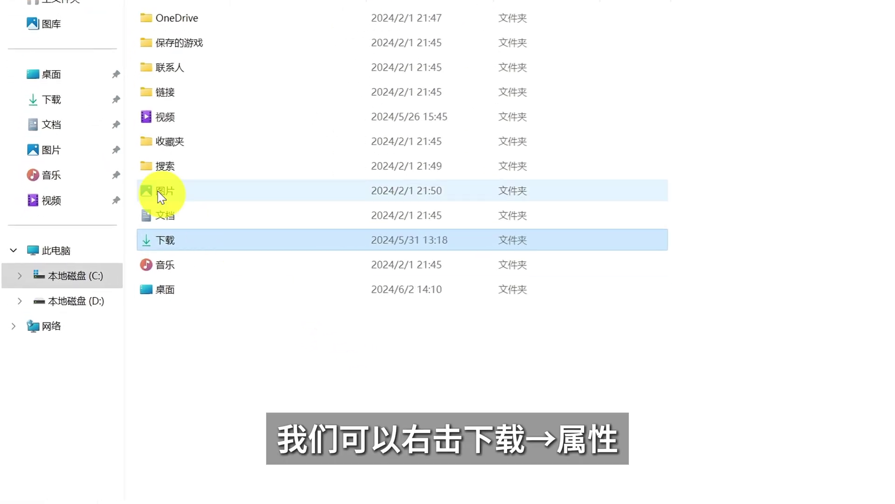
Step: Start moving the 下载 folder's location from its properties and browse to 本地磁盘 (D:) for the new target
right_click(65, 100)
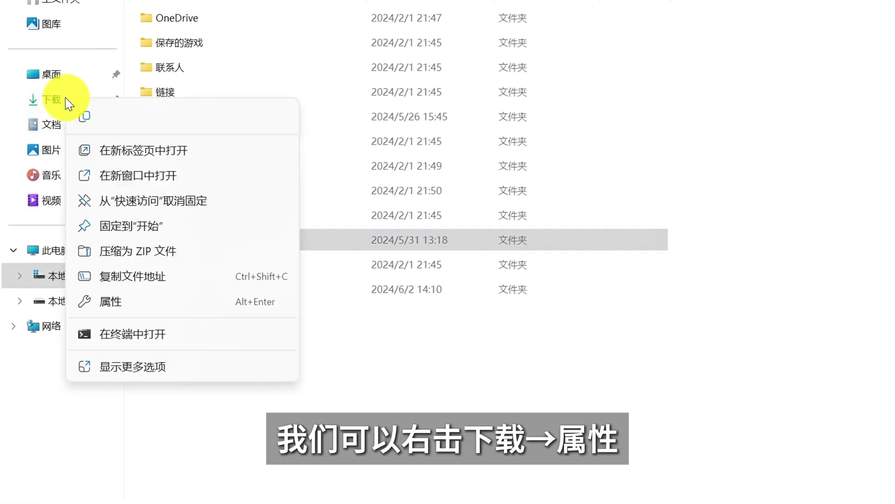
click(163, 304)
click(316, 228)
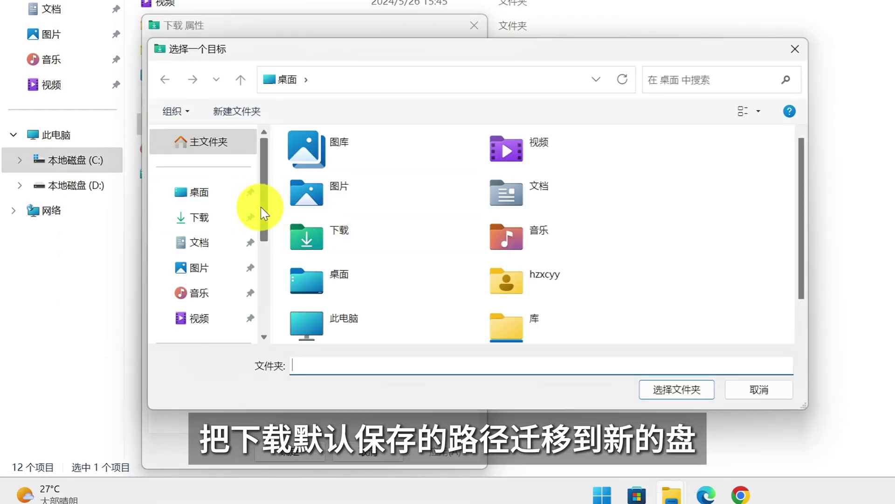
drag(264, 208, 260, 296)
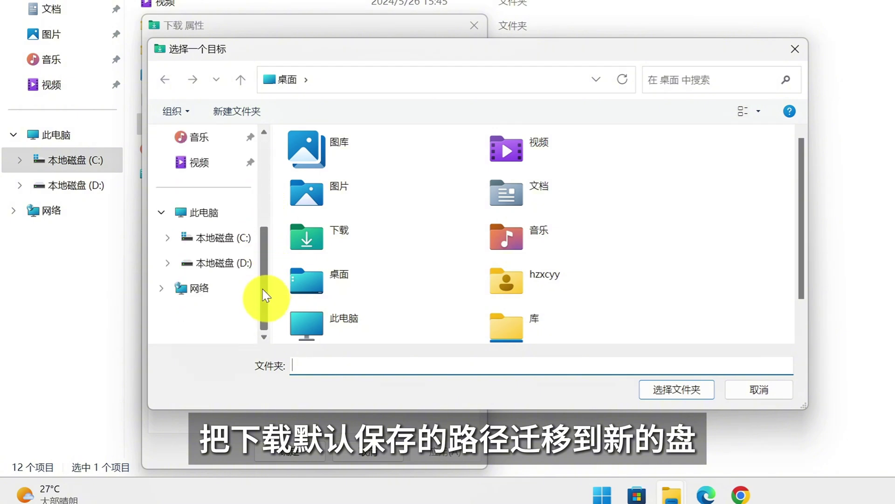
click(231, 263)
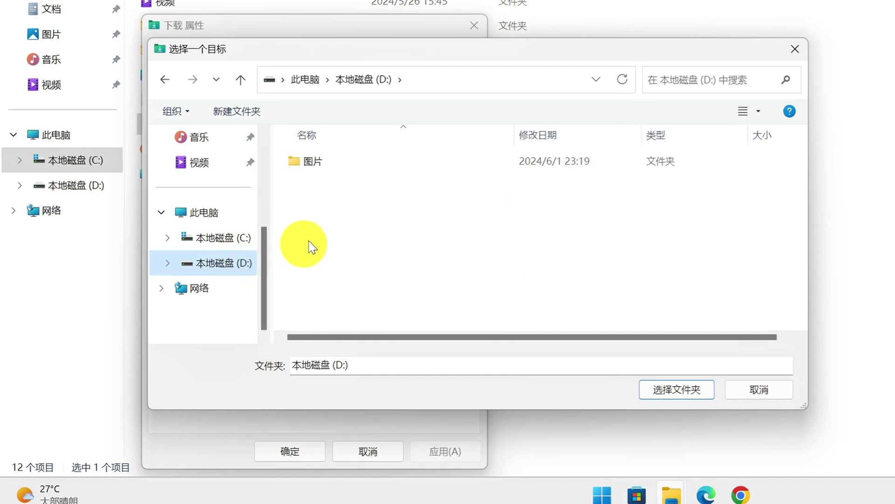
Step: Create a folder named Downloads on 本地磁盘 (D:) in the target chooser and select it
right_click(343, 222)
mouse_move(427, 378)
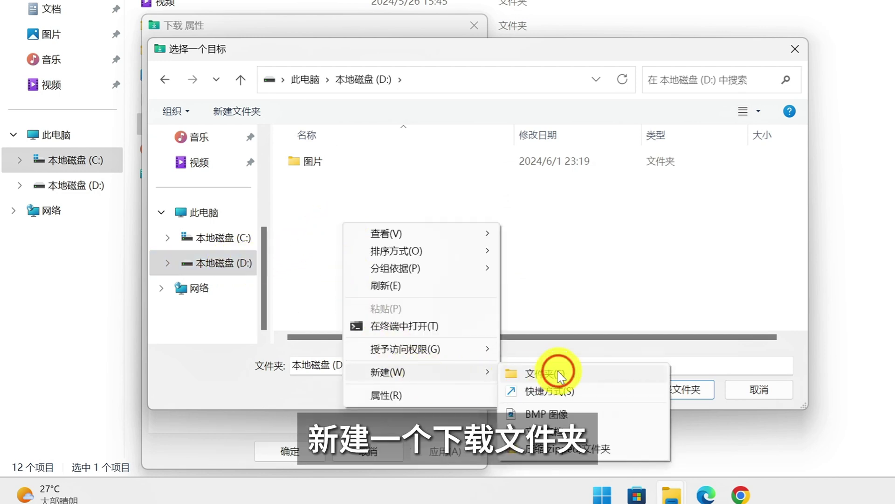
click(616, 372)
text(Downloads)
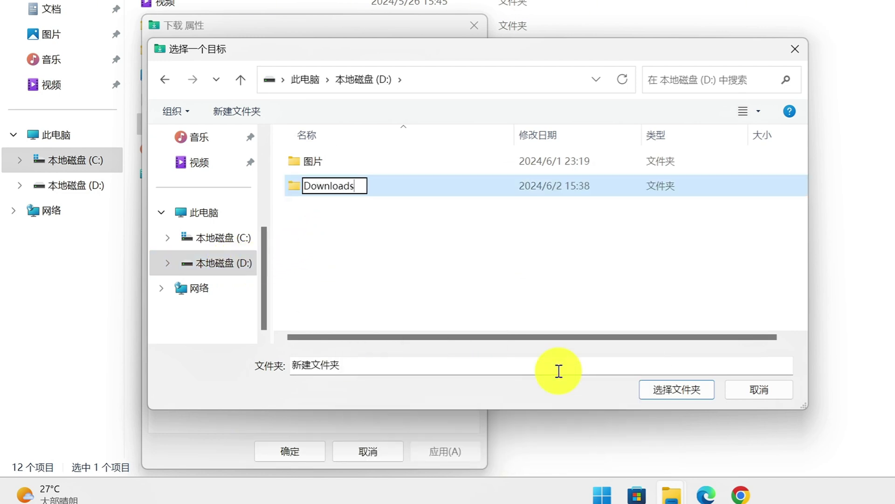
click(515, 267)
click(401, 193)
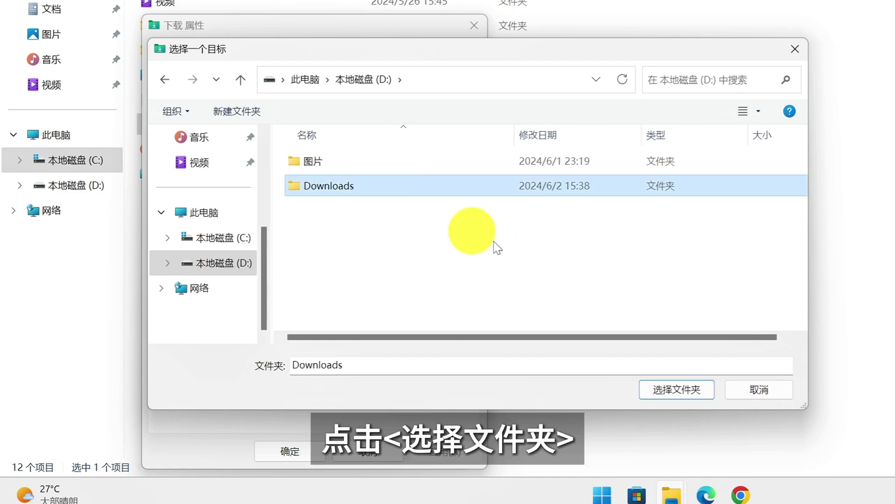
Step: Apply D:\Downloads as the 下载 folder's location without moving the existing files, and open 本地磁盘 (D:) to check it
click(677, 390)
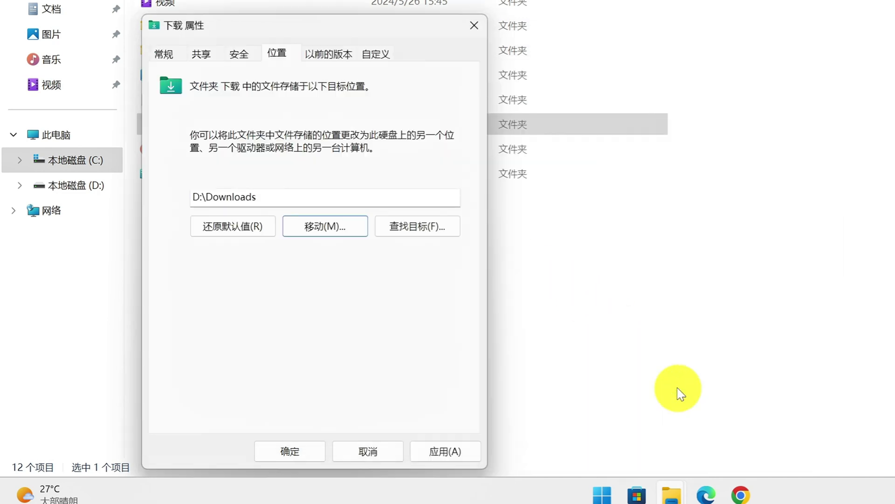
click(448, 451)
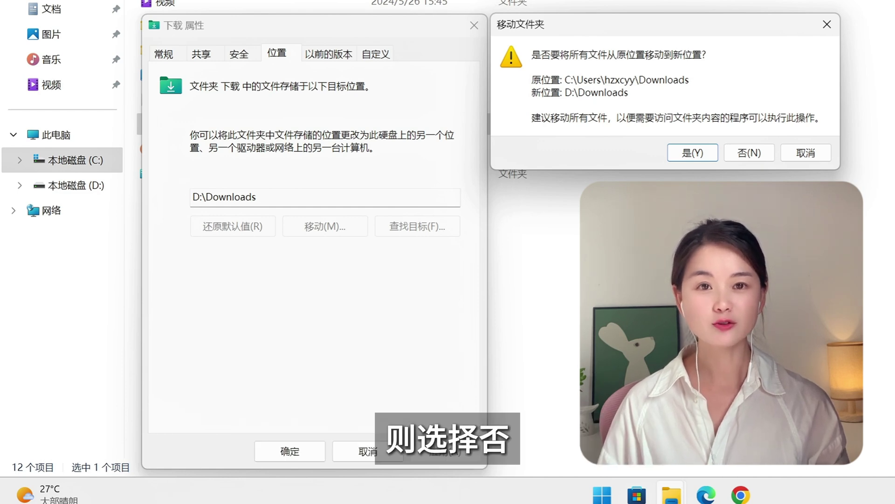
click(749, 153)
click(290, 451)
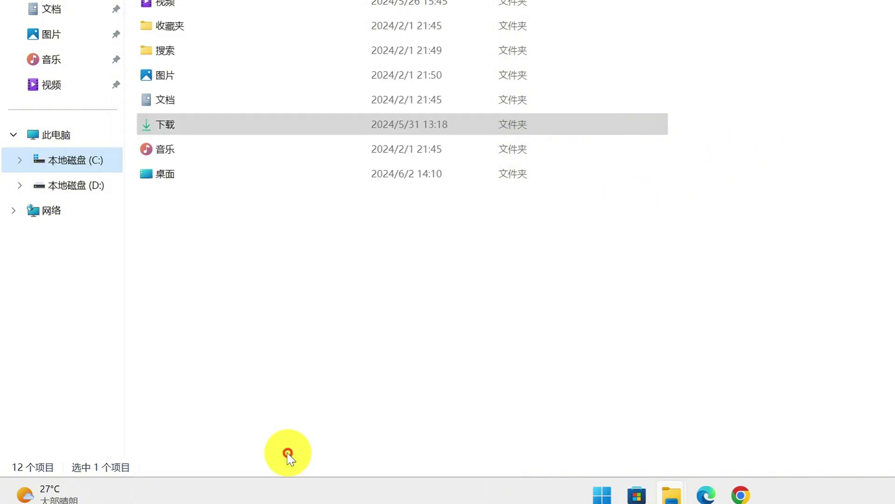
click(67, 340)
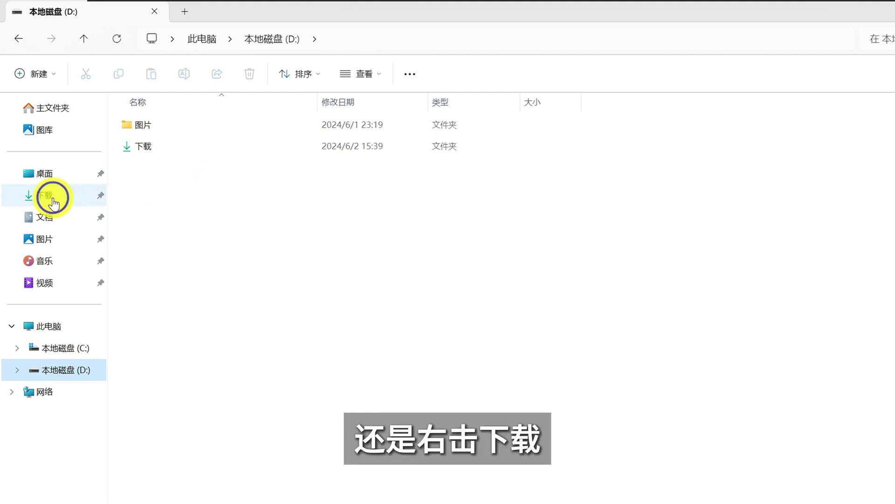
Step: Restore the 下载 folder's default location in its properties, declining to move the existing files
right_click(52, 196)
click(128, 375)
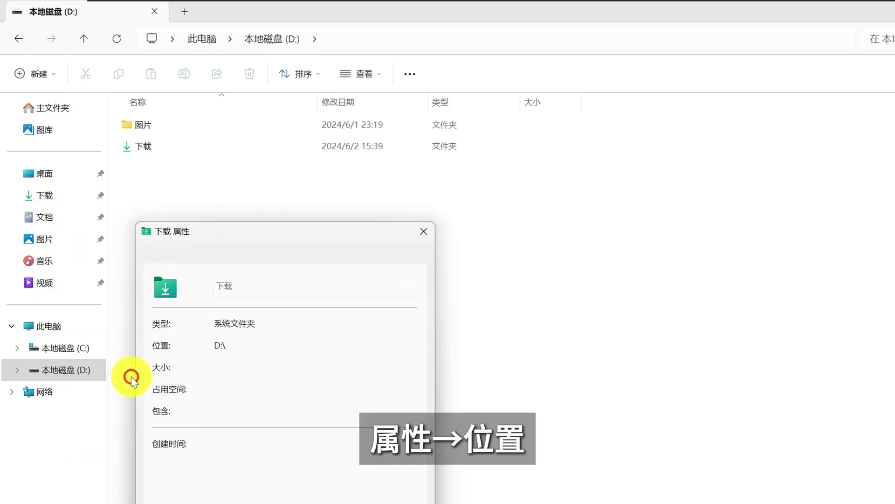
click(289, 70)
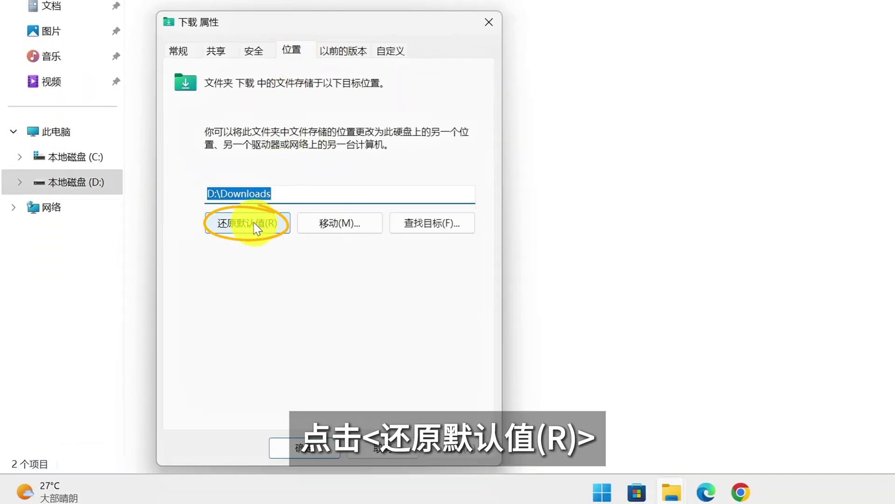
click(255, 227)
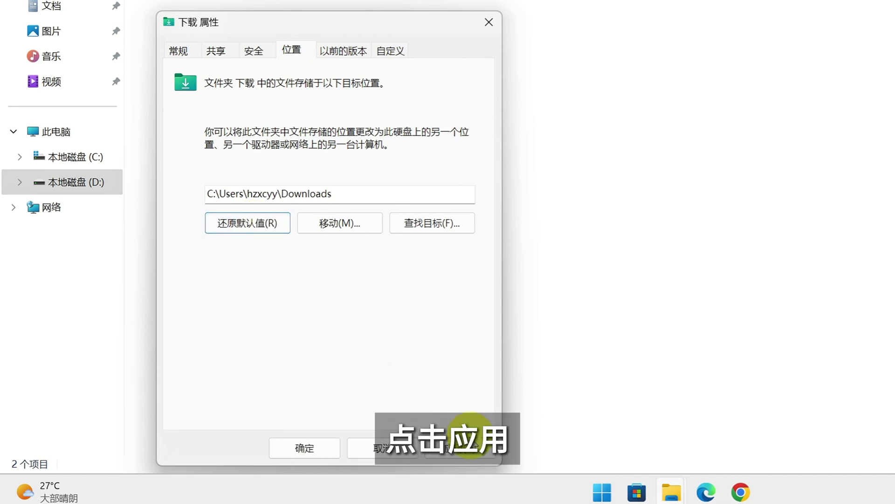
click(460, 447)
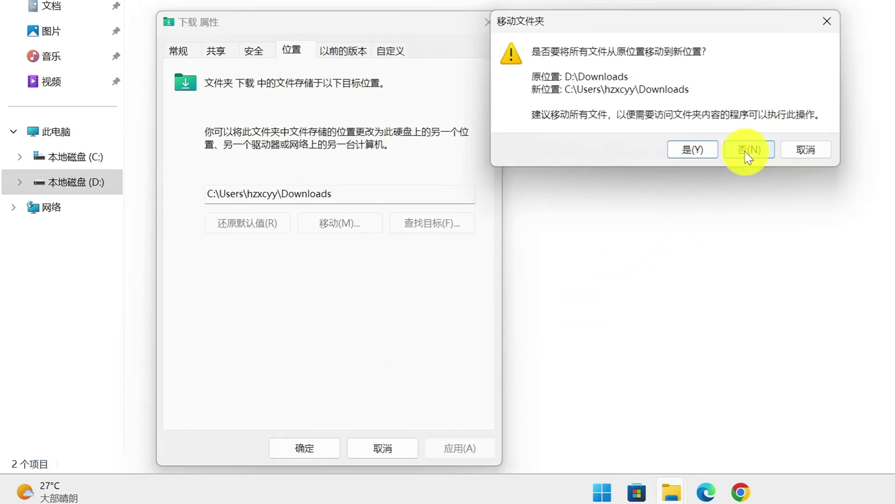
click(748, 156)
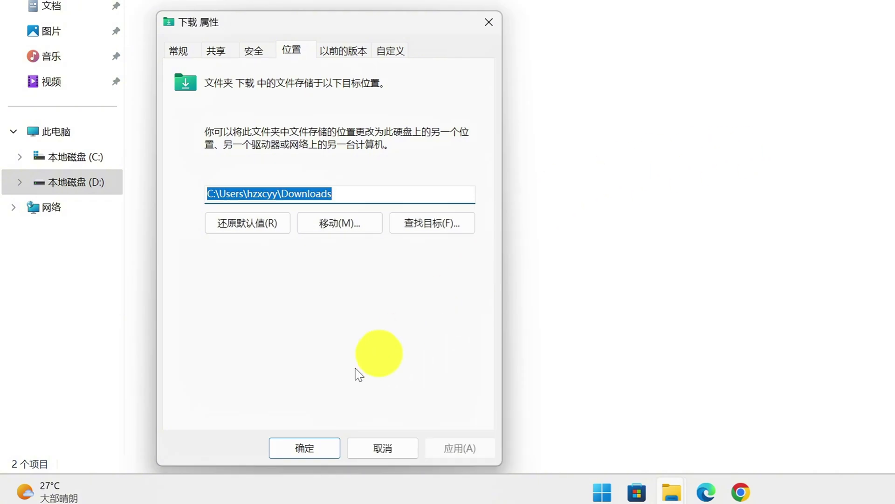
click(302, 452)
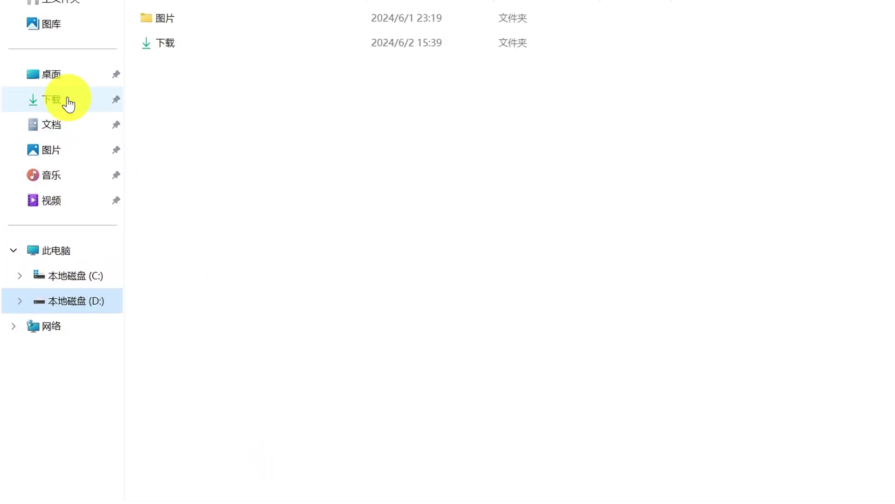
Step: Check the 下载 folder's location in its properties, and close the dialog
right_click(84, 102)
click(140, 302)
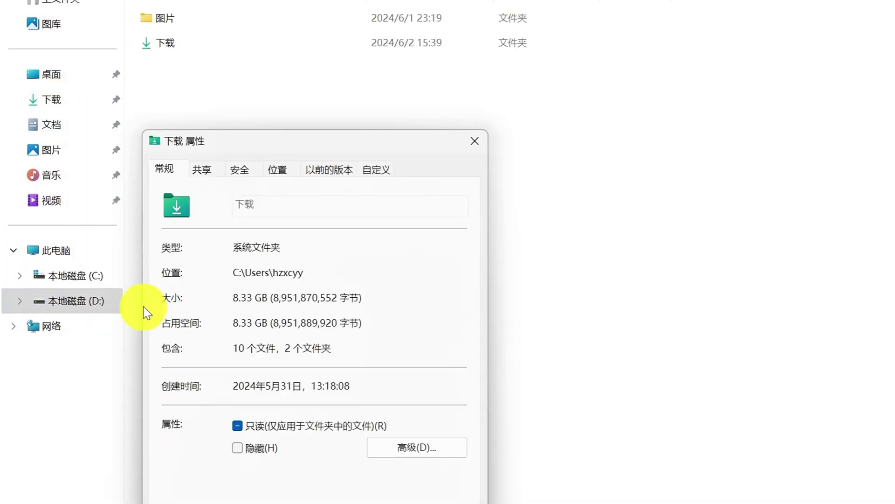
click(275, 169)
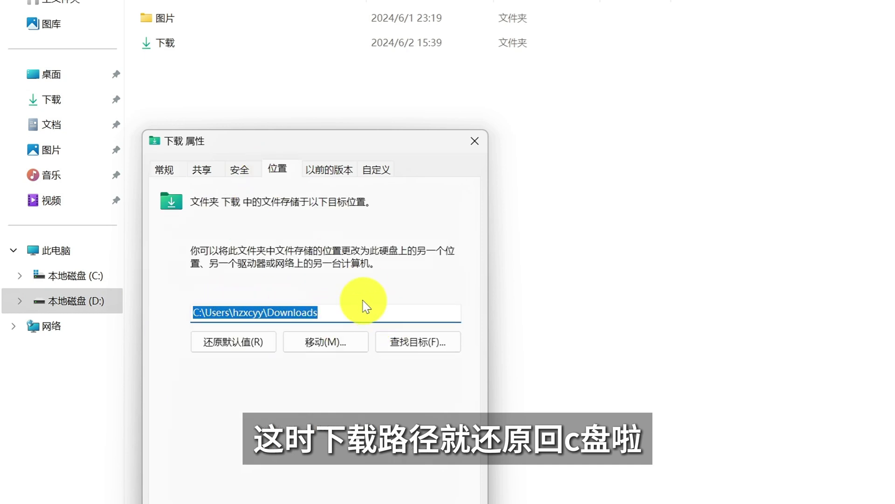
click(475, 141)
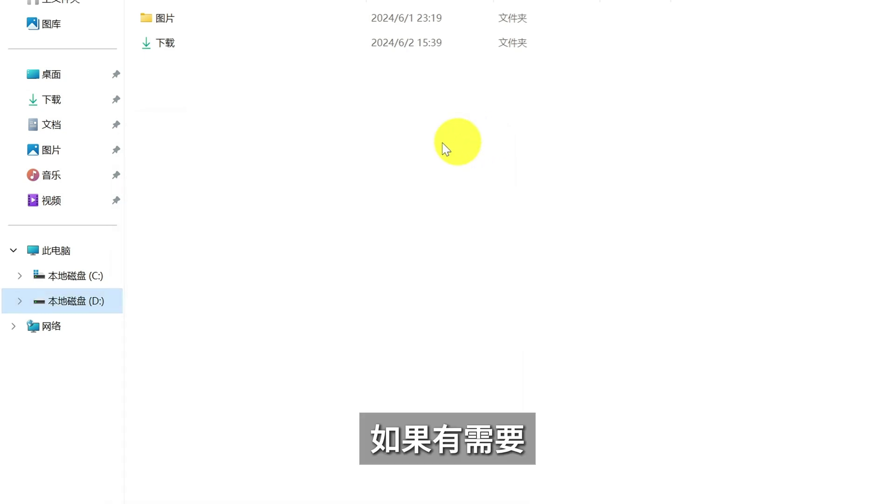